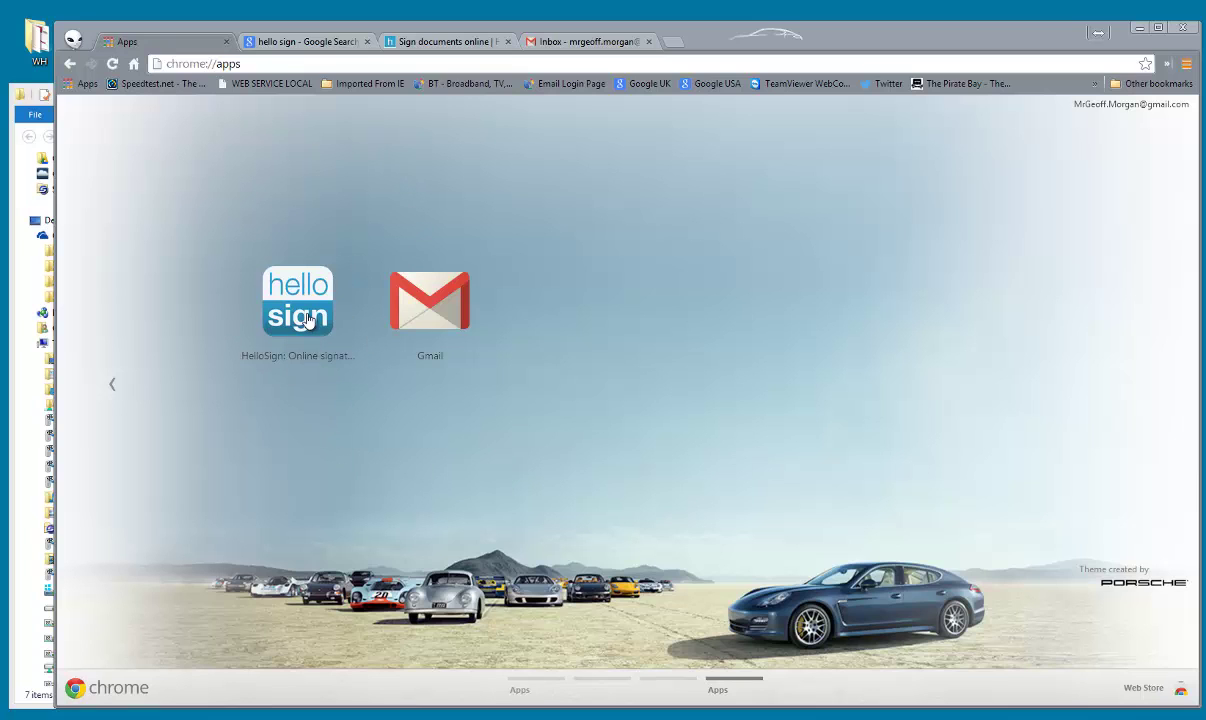
- Open hellosign.com from the Google results and go to template creation
{"action": "left_click", "coordinate": [306, 44]}
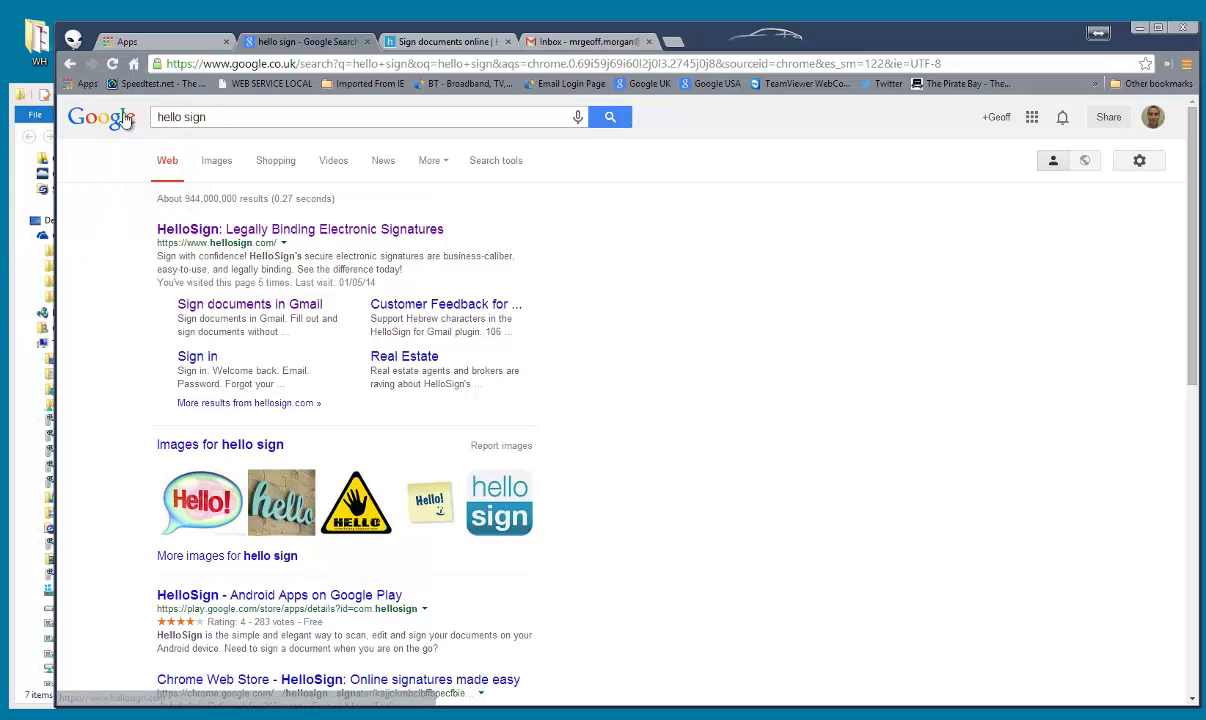
{"action": "left_click", "coordinate": [199, 230]}
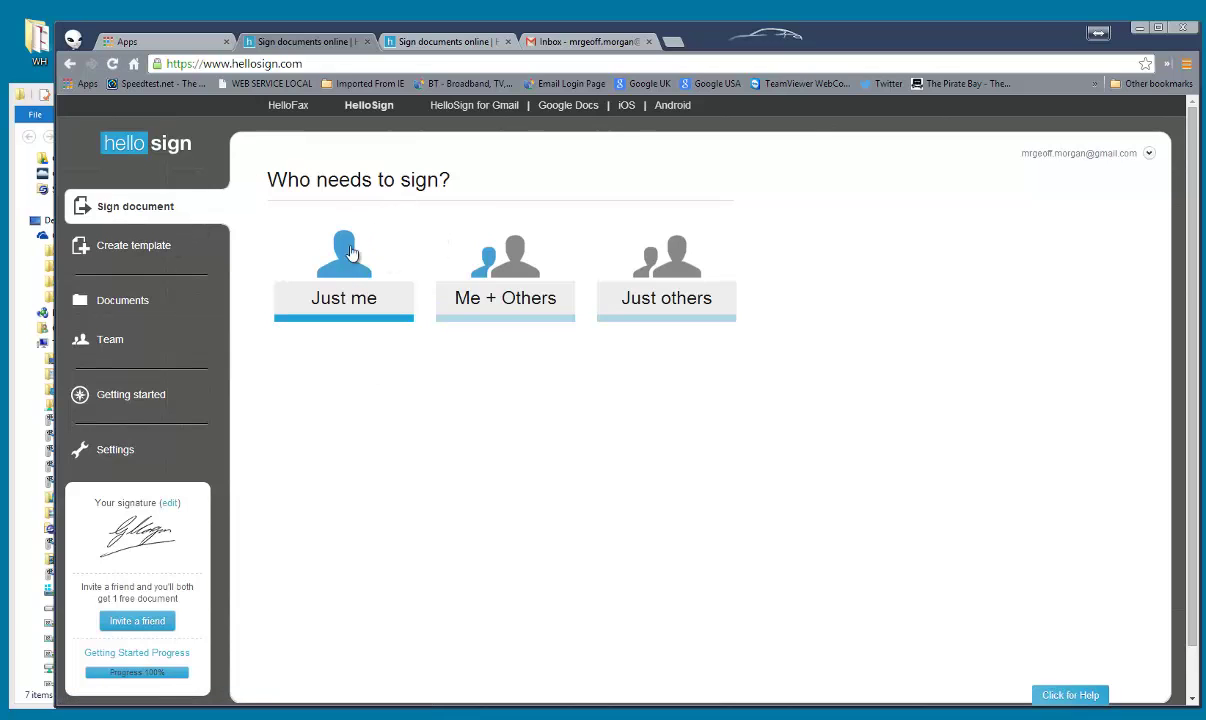
{"action": "left_click", "coordinate": [142, 246]}
- Start a template link, upload the Windsor Hills proxy document with signing role Owner, and prepare it
{"action": "left_click", "coordinate": [685, 262]}
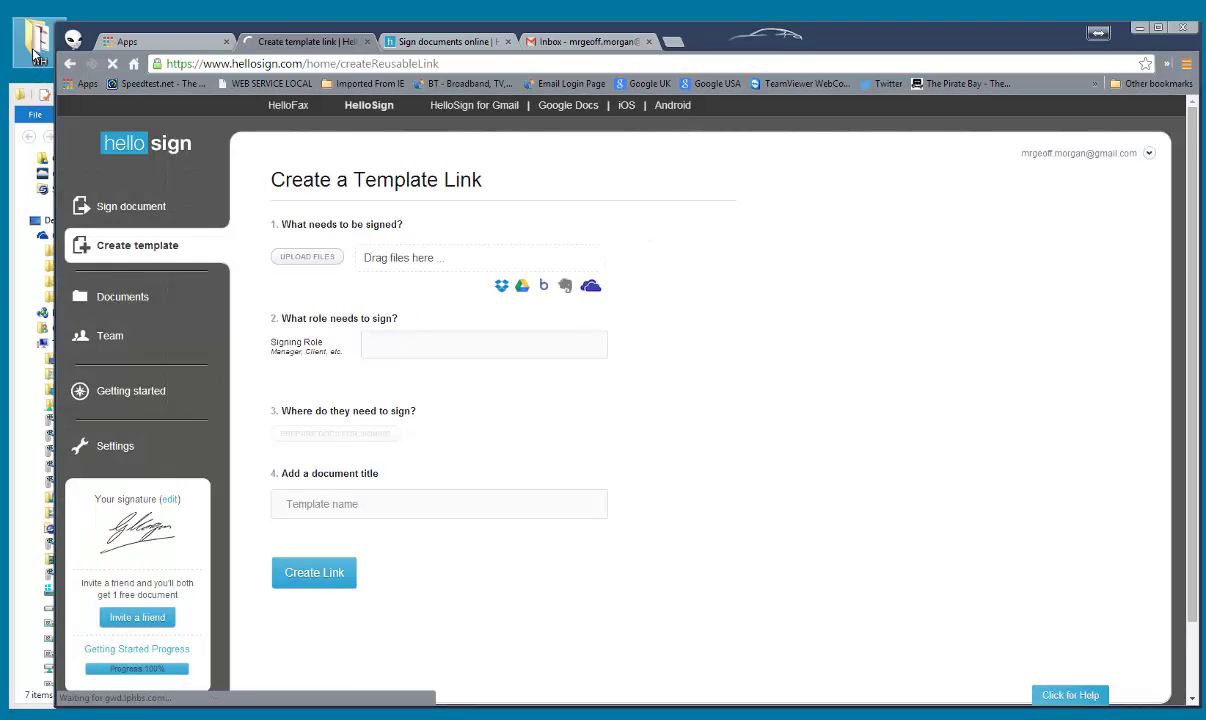
{"action": "left_click", "coordinate": [40, 189]}
{"action": "left_click", "coordinate": [437, 285]}
{"action": "left_click_drag", "start_coordinate": [432, 268], "coordinate": [424, 440]}
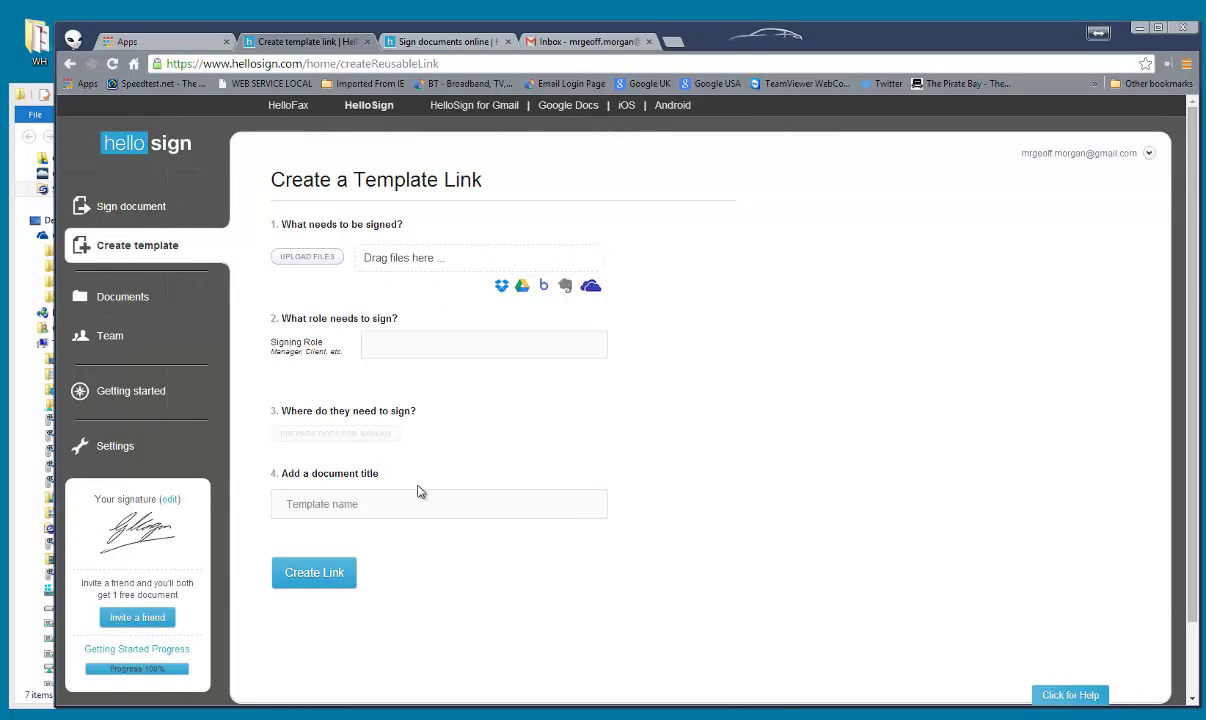
{"action": "left_click_drag", "start_coordinate": [203, 35], "coordinate": [648, 51]}
{"action": "left_click_drag", "start_coordinate": [435, 270], "coordinate": [884, 320]}
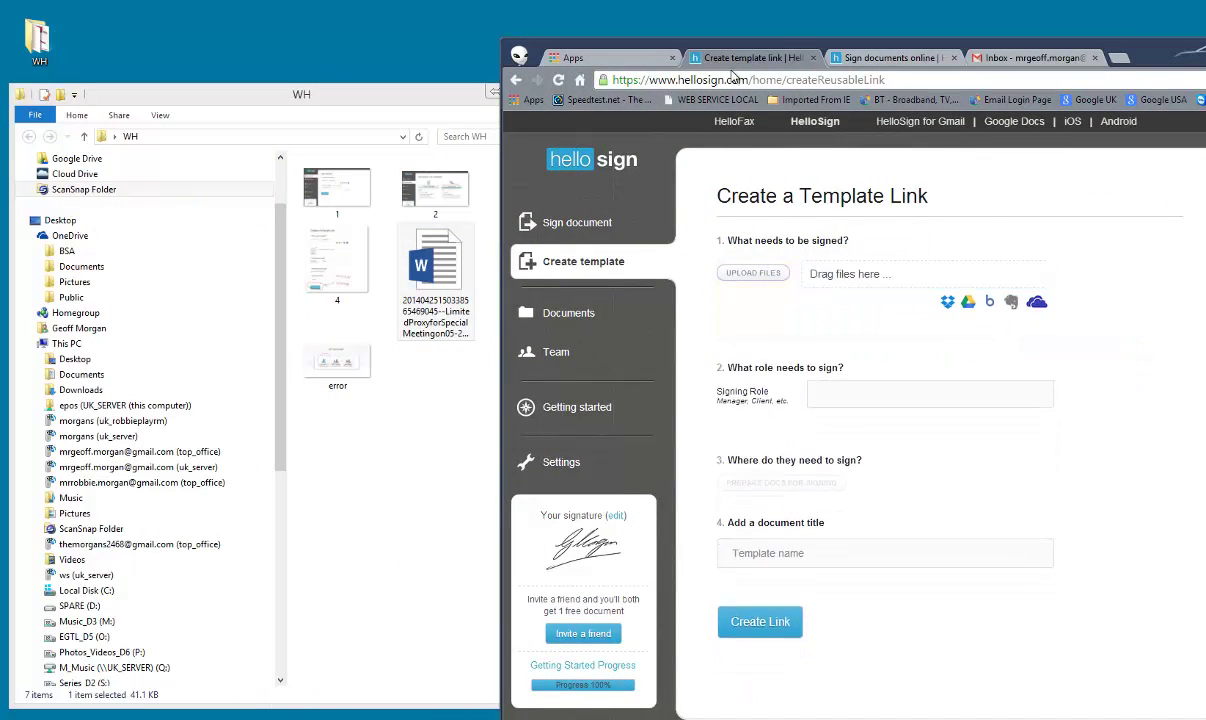
{"action": "left_click_drag", "start_coordinate": [726, 40], "coordinate": [257, 37]}
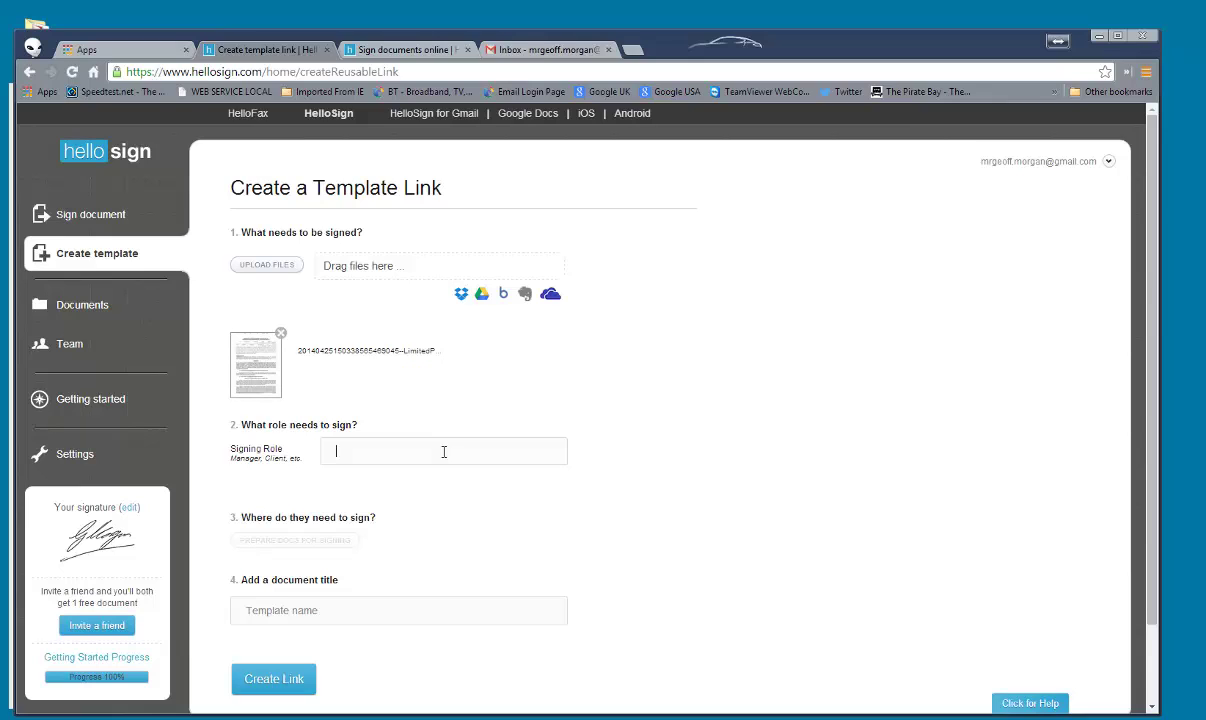
{"action": "type", "text": "wner"}
{"action": "left_click", "coordinate": [322, 542]}
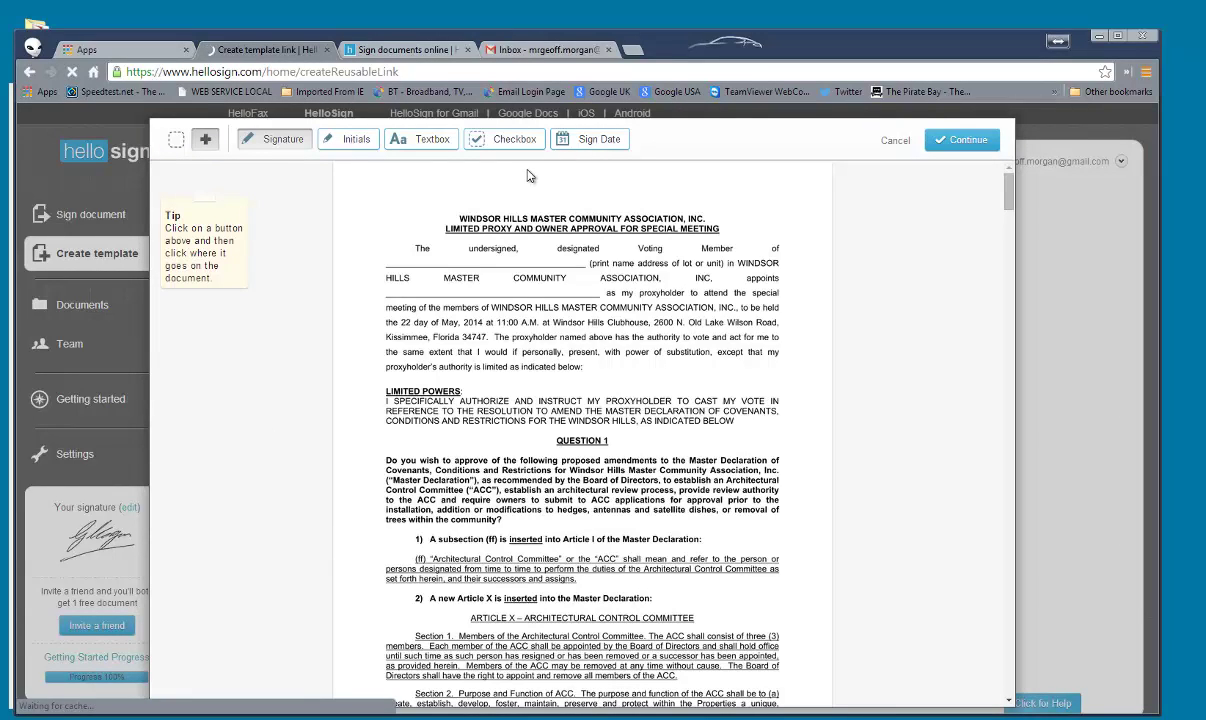
- Add a required Owner text field on page 1's first line labelled 'Owners WH address'
{"action": "left_click", "coordinate": [432, 146]}
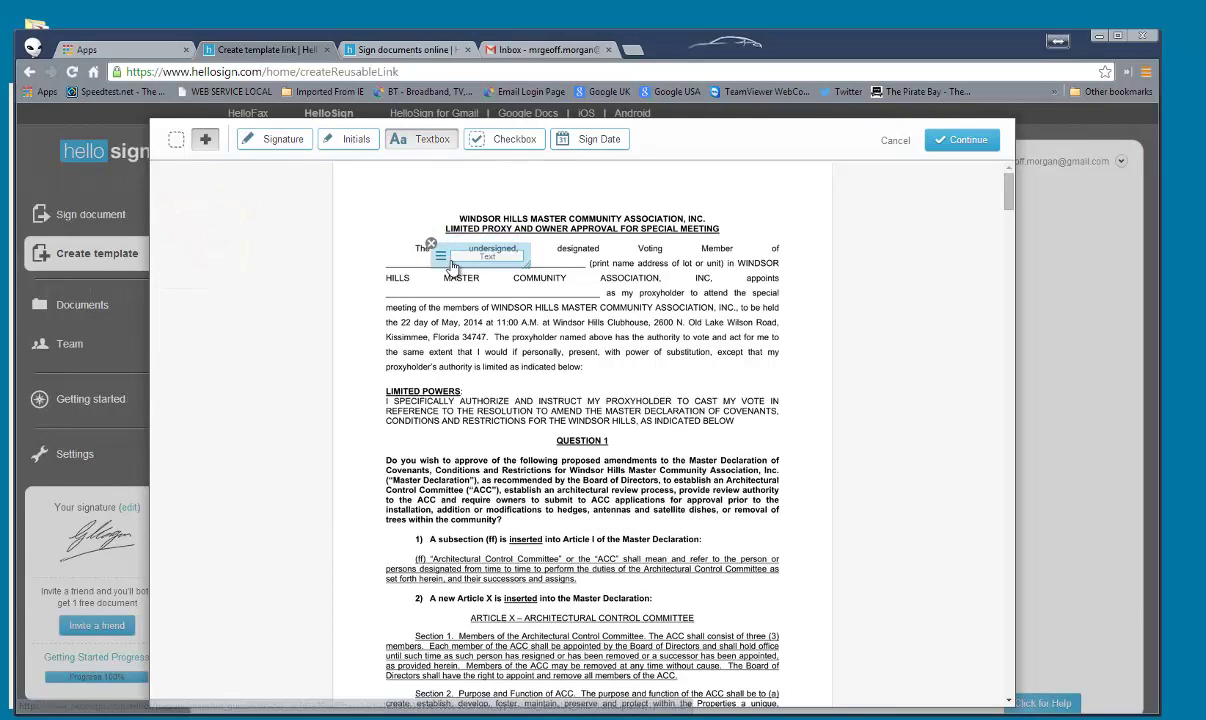
{"action": "left_click", "coordinate": [406, 266]}
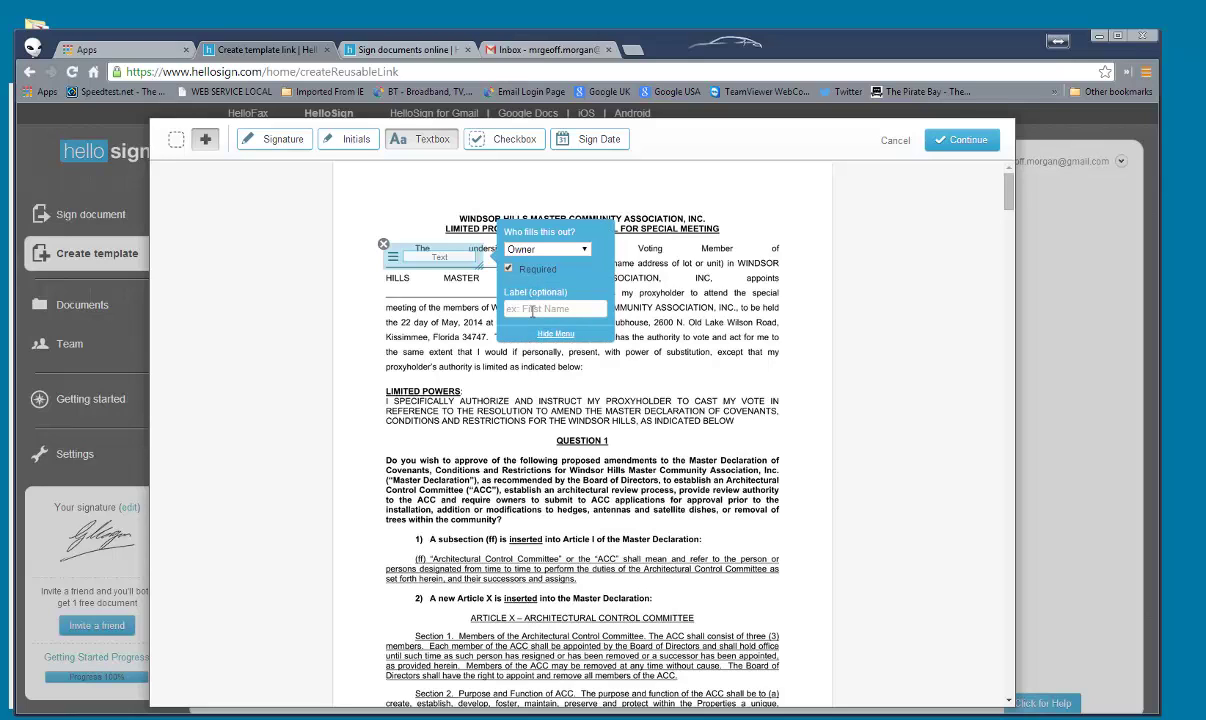
{"action": "left_click", "coordinate": [532, 311]}
{"action": "type", "text": "Owners WH address"}
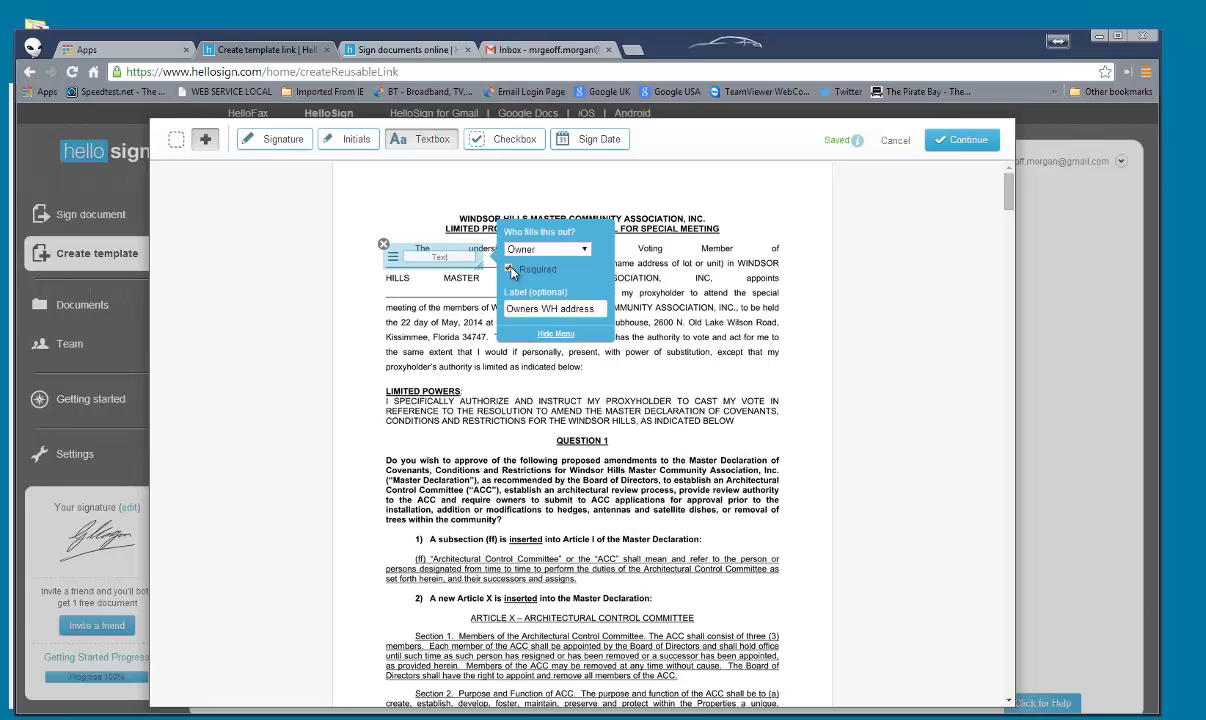
{"action": "left_click", "coordinate": [427, 295]}
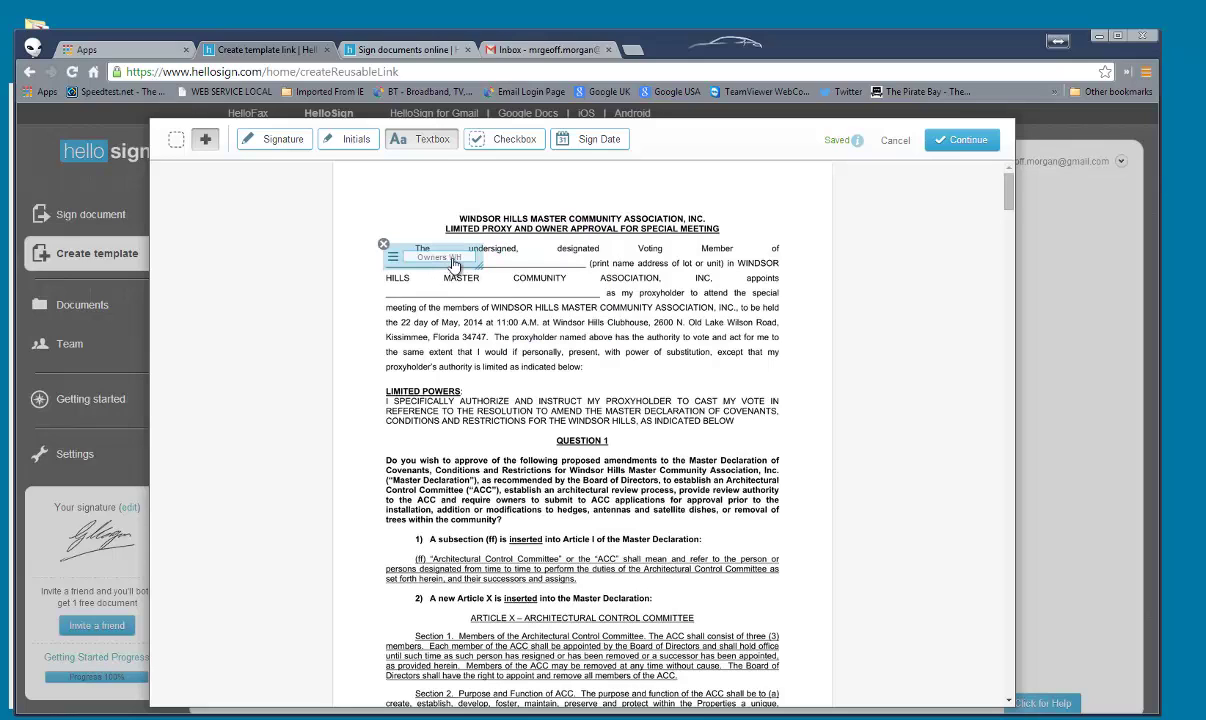
{"action": "left_click", "coordinate": [483, 264]}
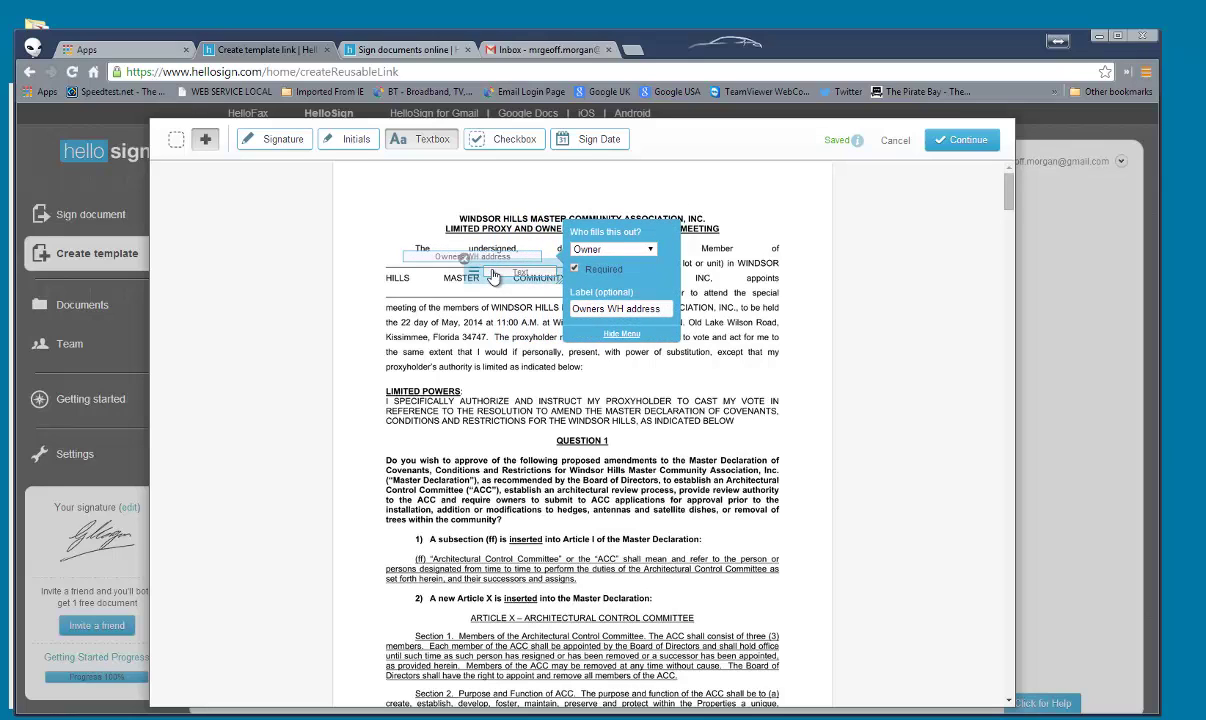
- Add a second Owner text field beside HILLS MASTER COMMUNITY, labelled with the owner's name
{"action": "left_click", "coordinate": [418, 290]}
{"action": "key", "text": "Delete"}
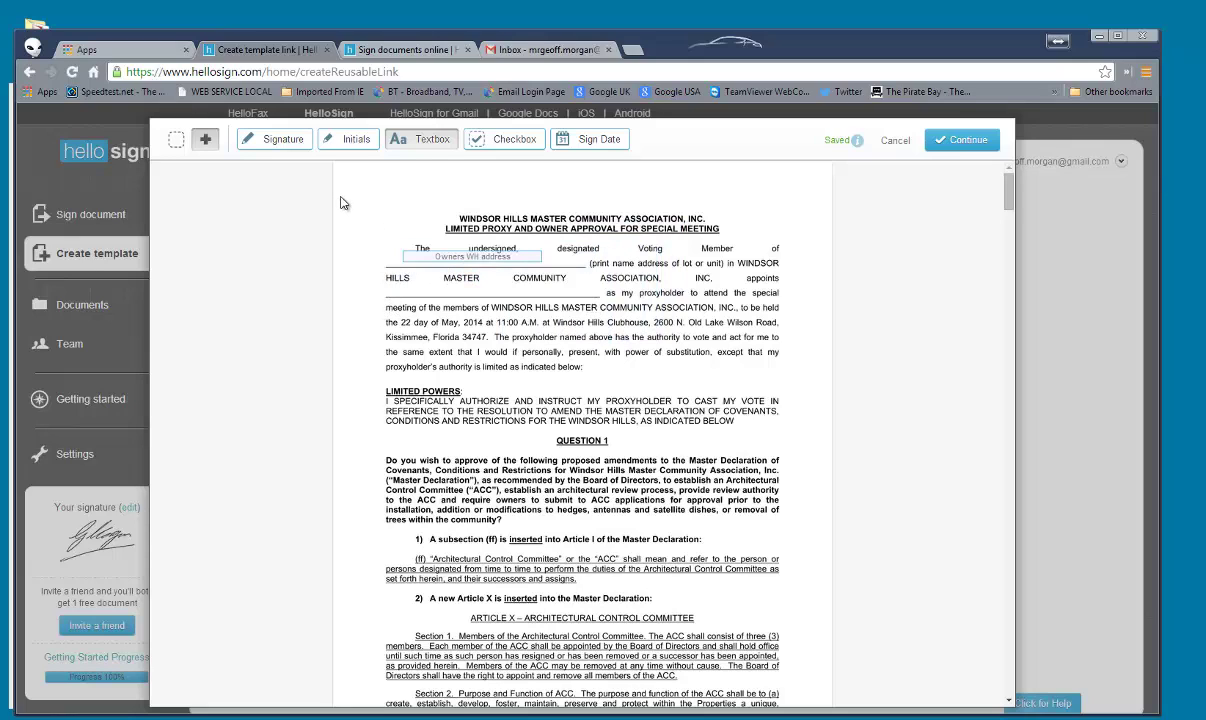
{"action": "left_click_drag", "start_coordinate": [396, 141], "coordinate": [401, 293]}
{"action": "left_click", "coordinate": [625, 320]}
{"action": "left_click", "coordinate": [620, 340]}
{"action": "type", "text": "Stan Nelson"}
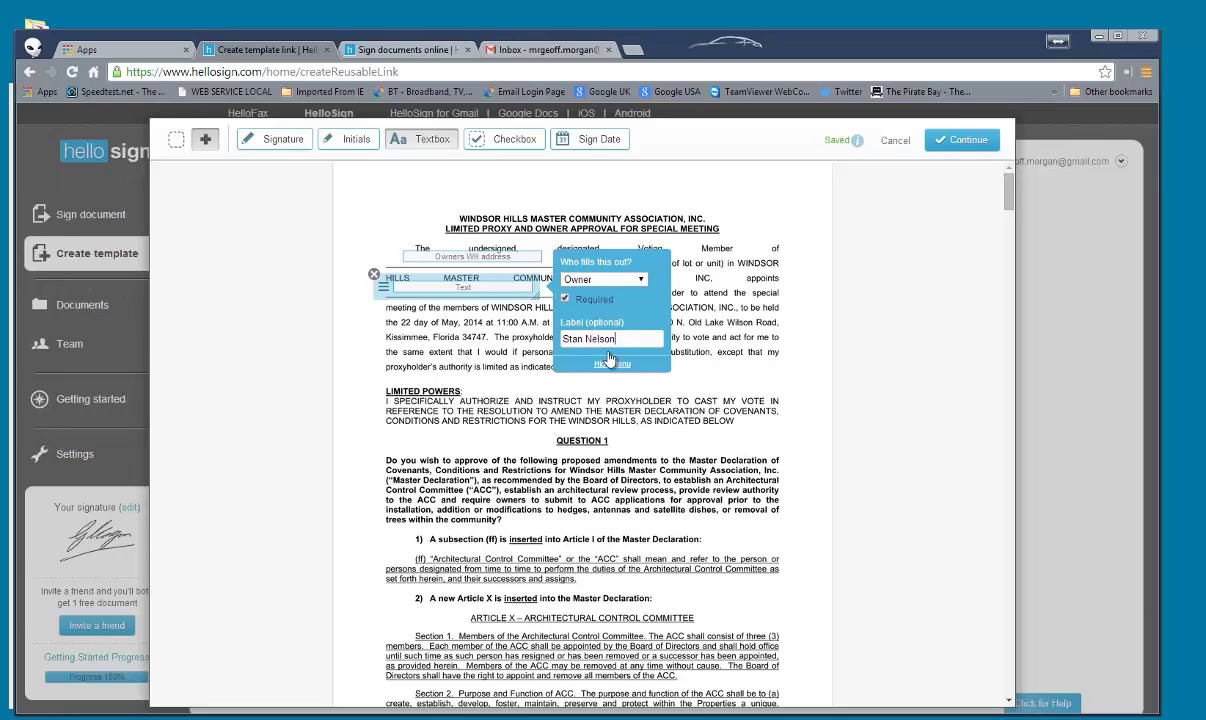
{"action": "left_click", "coordinate": [490, 333]}
{"action": "left_click", "coordinate": [487, 288]}
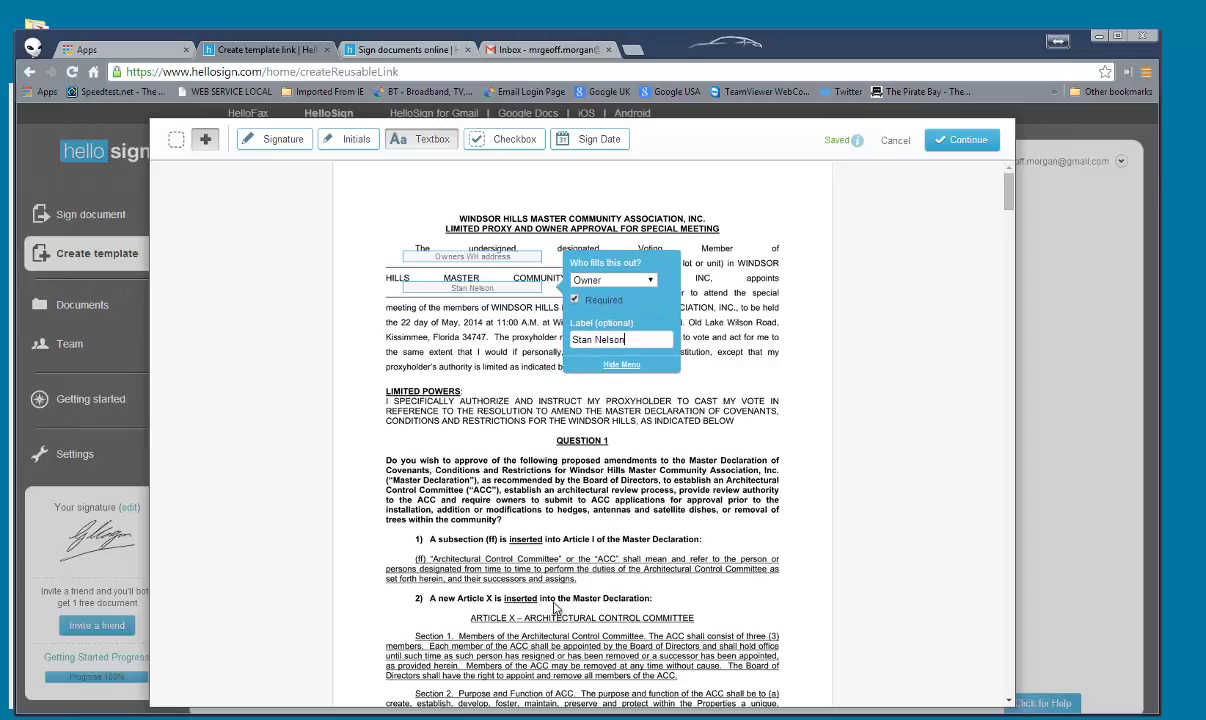
- Add a required text field labelled 'Yes or No' beside Question 9 on page 11
{"action": "scroll", "coordinate": [560, 607], "scroll_direction": "down", "scroll_amount": 12}
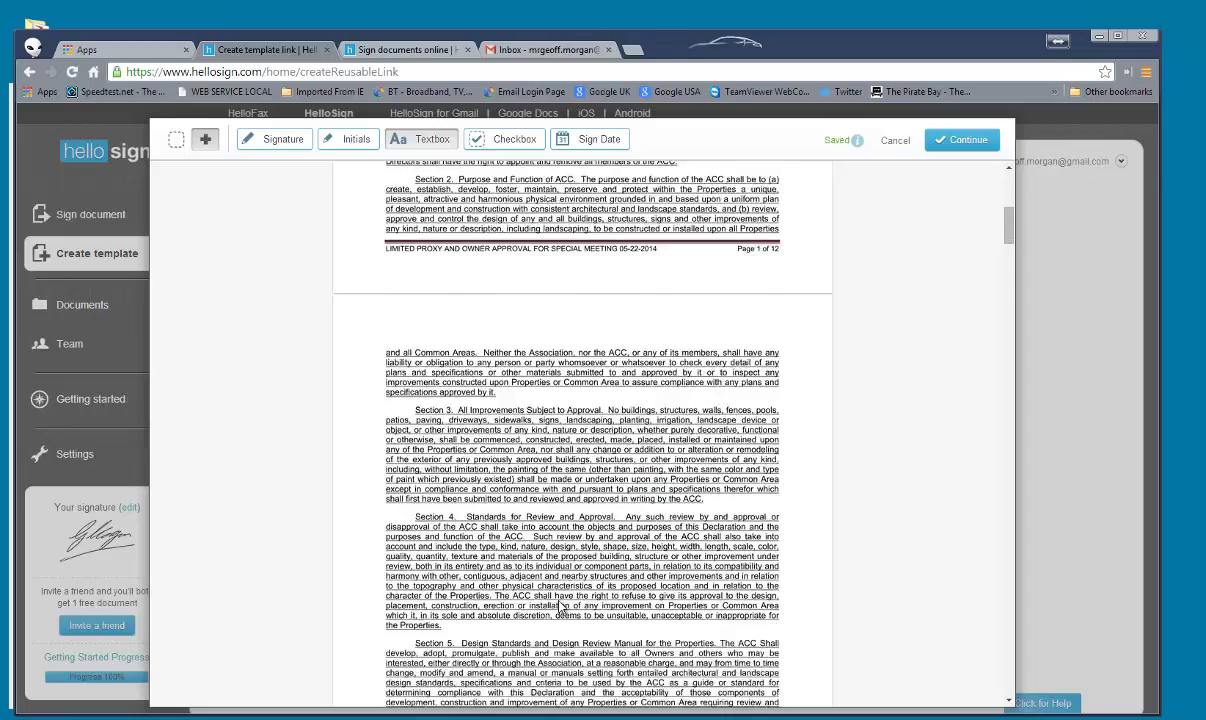
{"action": "scroll", "coordinate": [562, 607], "scroll_direction": "down", "scroll_amount": 7}
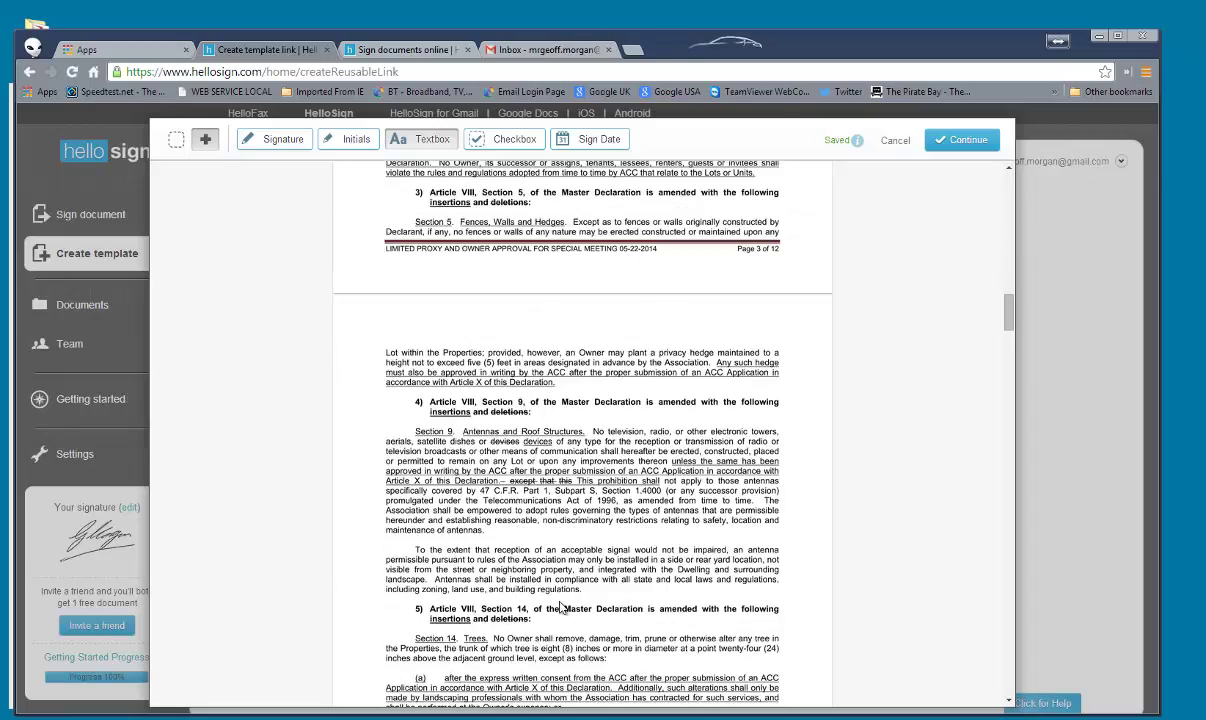
{"action": "scroll", "coordinate": [562, 607], "scroll_direction": "down", "scroll_amount": 20}
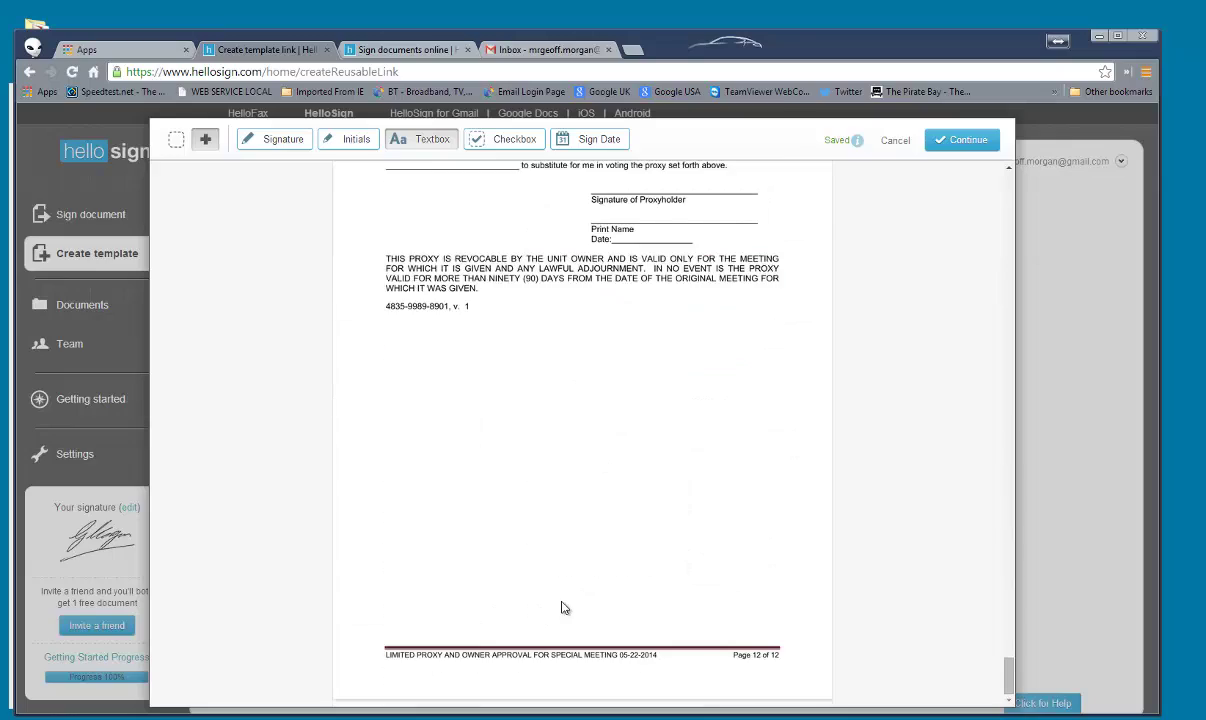
{"action": "scroll", "coordinate": [564, 607], "scroll_direction": "up", "scroll_amount": 8}
{"action": "scroll", "coordinate": [564, 607], "scroll_direction": "down", "scroll_amount": 3}
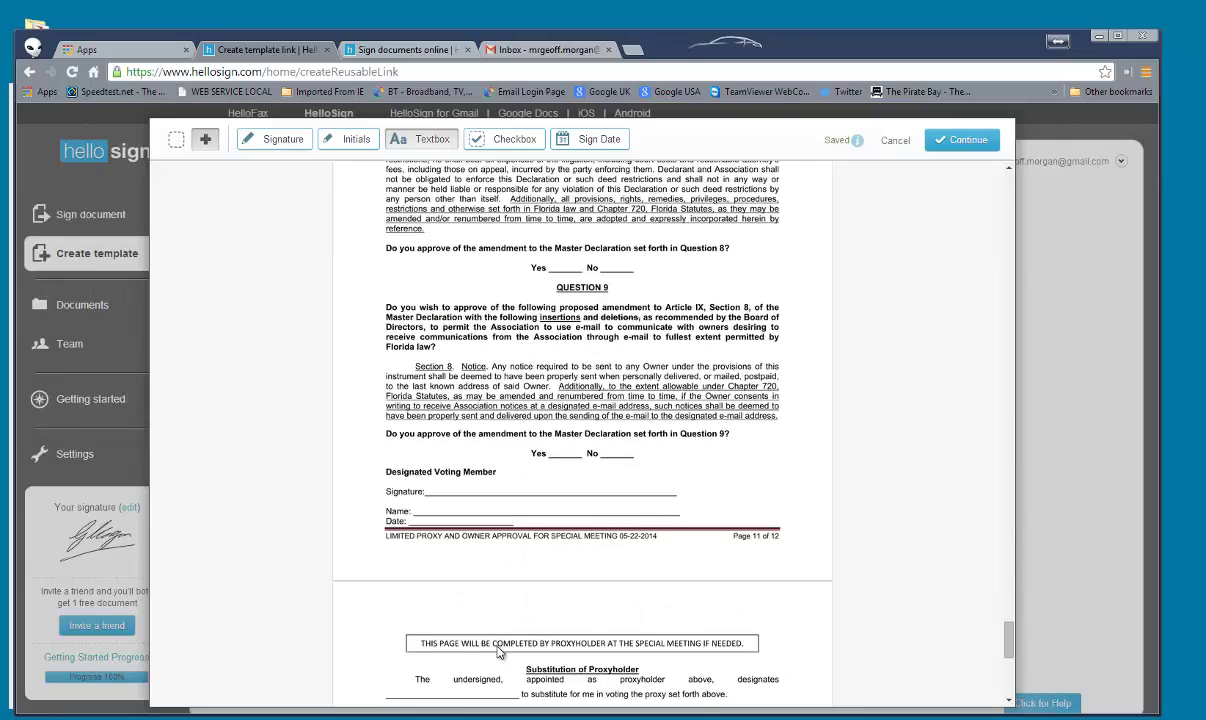
{"action": "left_click", "coordinate": [396, 142]}
{"action": "left_click", "coordinate": [546, 456]}
{"action": "left_click_drag", "start_coordinate": [546, 457], "coordinate": [523, 446]}
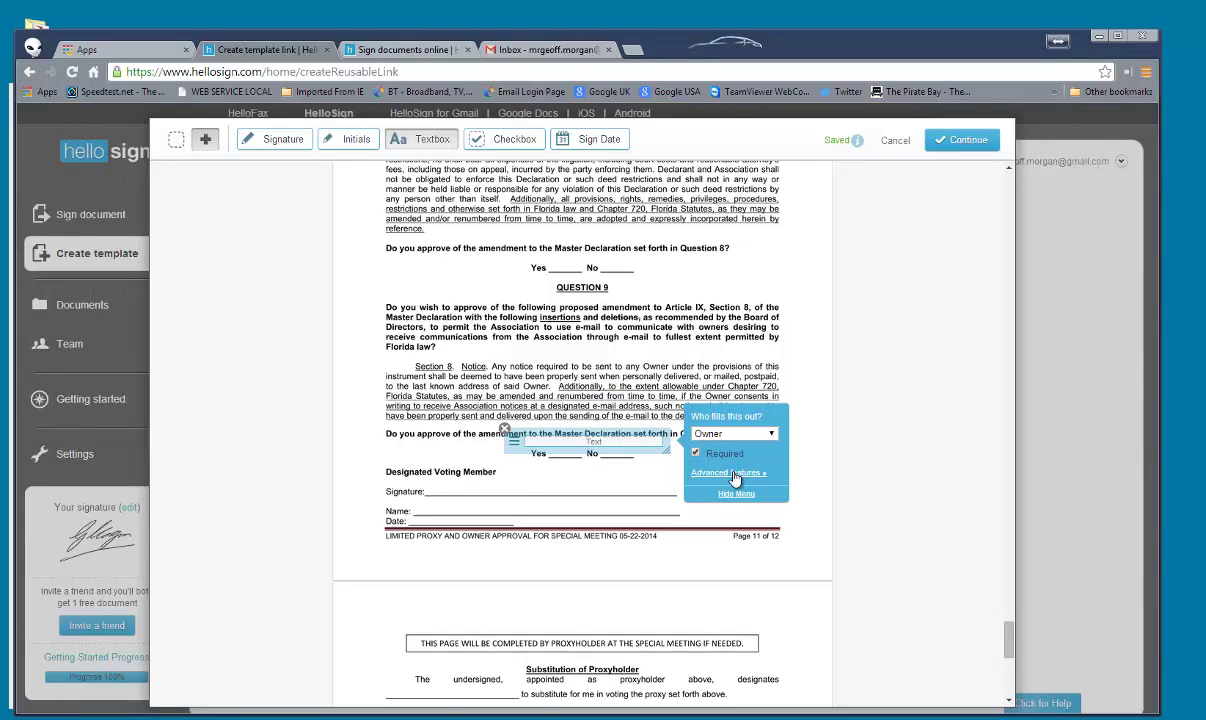
{"action": "left_click", "coordinate": [731, 476]}
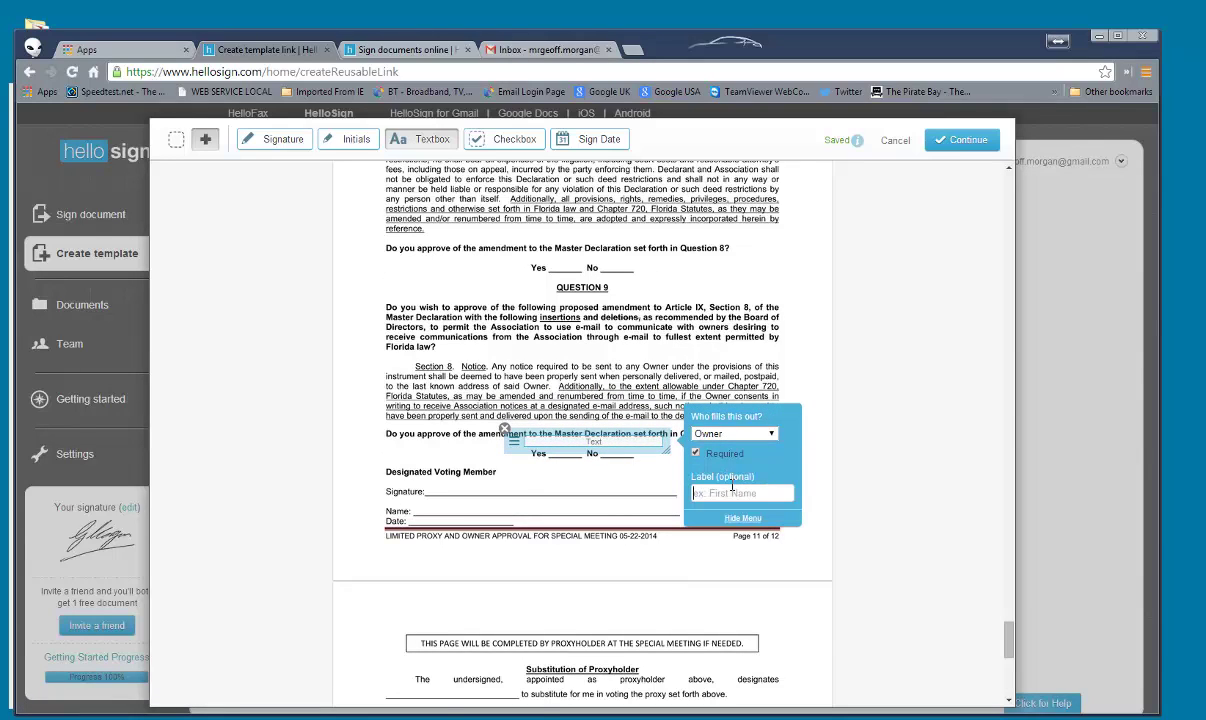
{"action": "type", "text": "Yes or No"}
{"action": "left_click", "coordinate": [566, 455]}
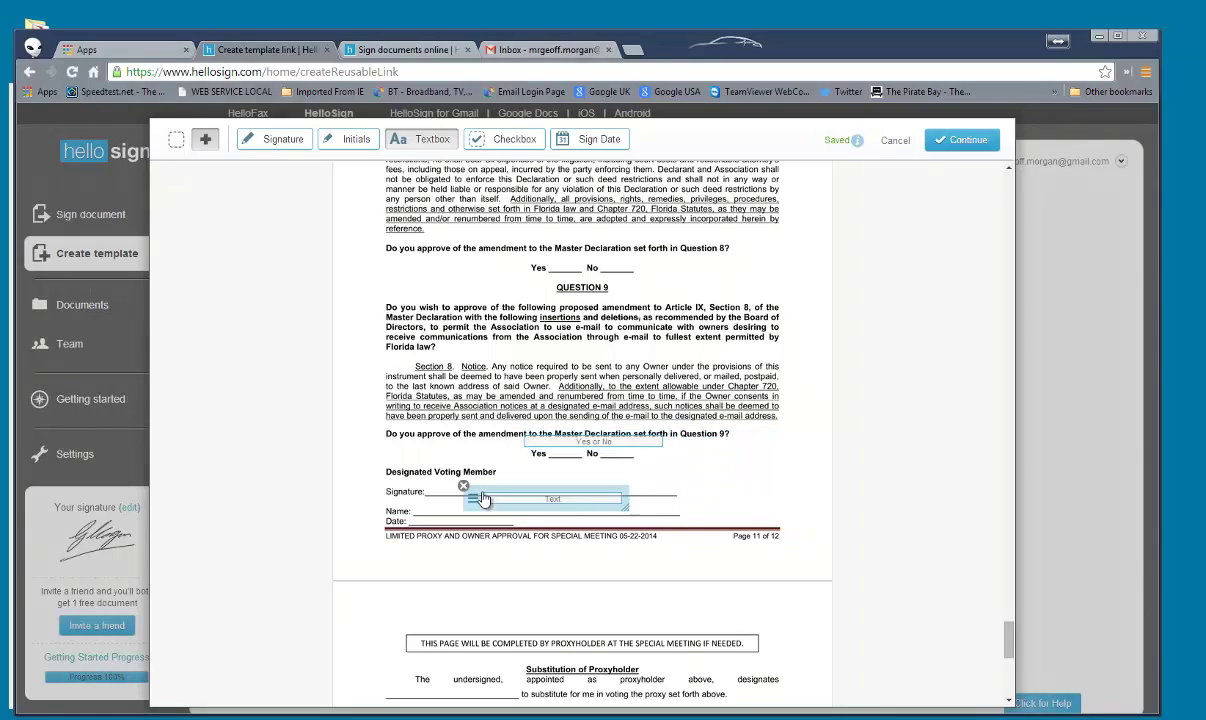
- Remove the stray text field from the Signature line and switch to the Signature tool
{"action": "left_click", "coordinate": [481, 498]}
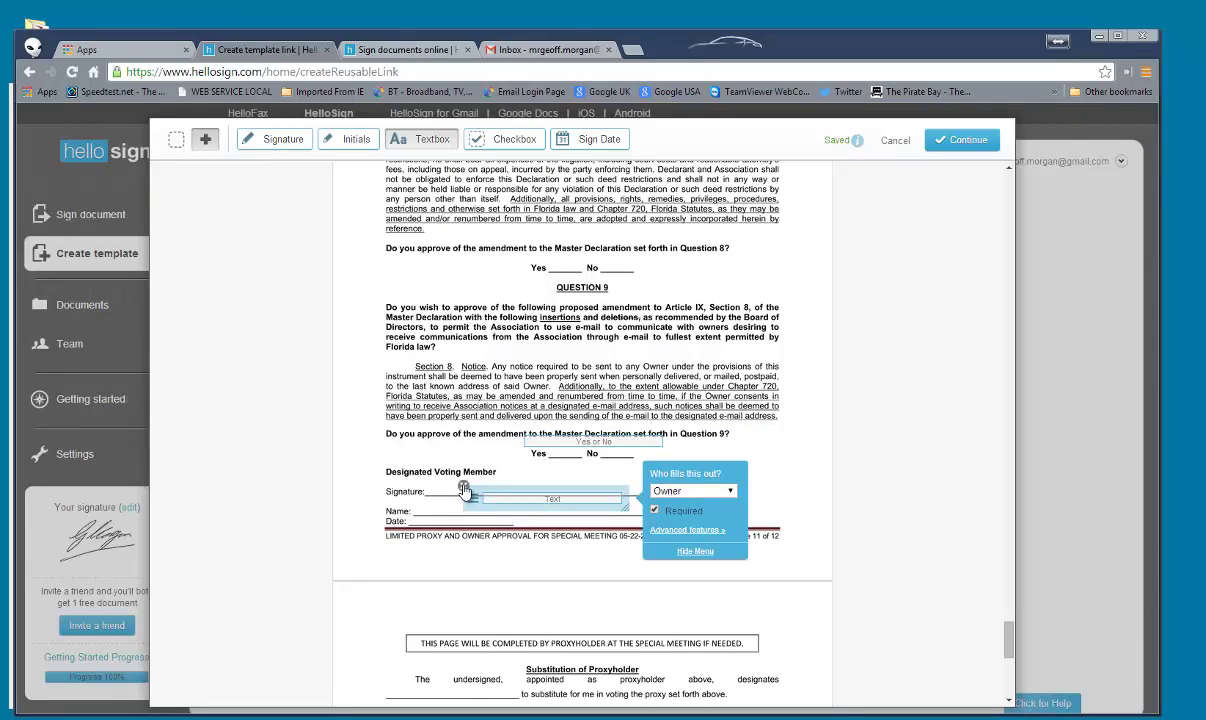
{"action": "left_click", "coordinate": [463, 487]}
{"action": "left_click", "coordinate": [277, 140]}
- Place the Owner signature on the Signature line and an 'Owners Name' text field on the Name line
{"action": "left_click", "coordinate": [501, 486]}
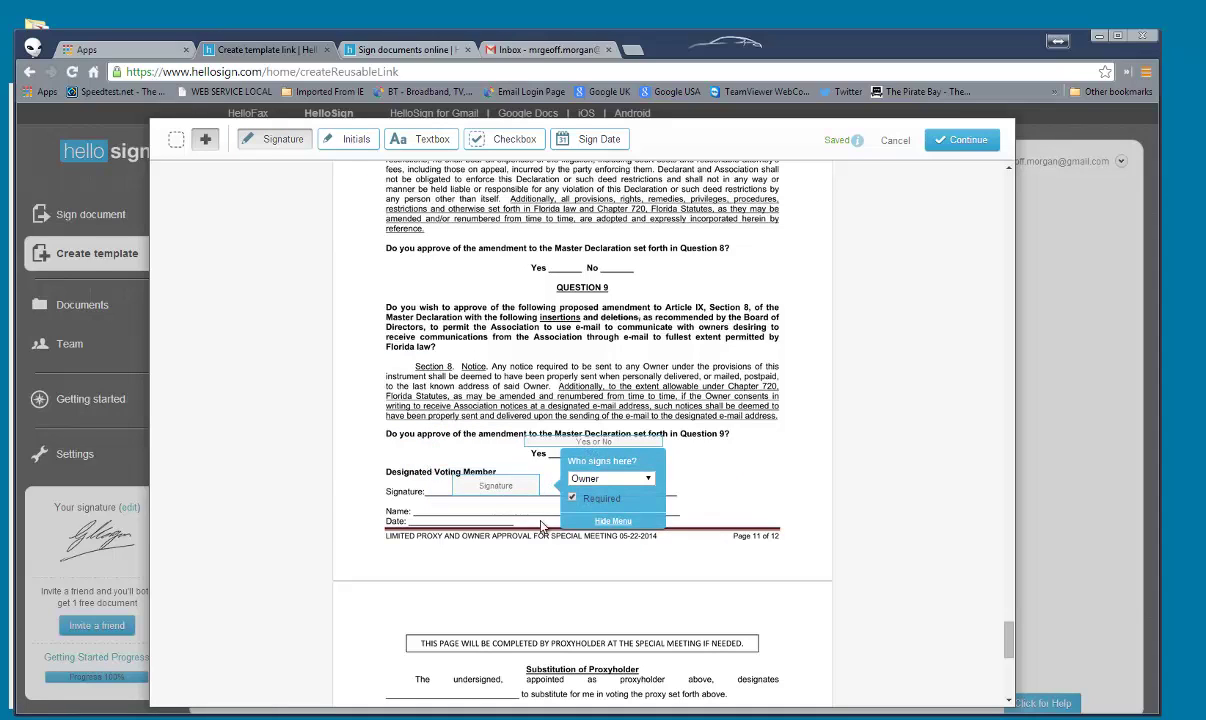
{"action": "left_click", "coordinate": [402, 140]}
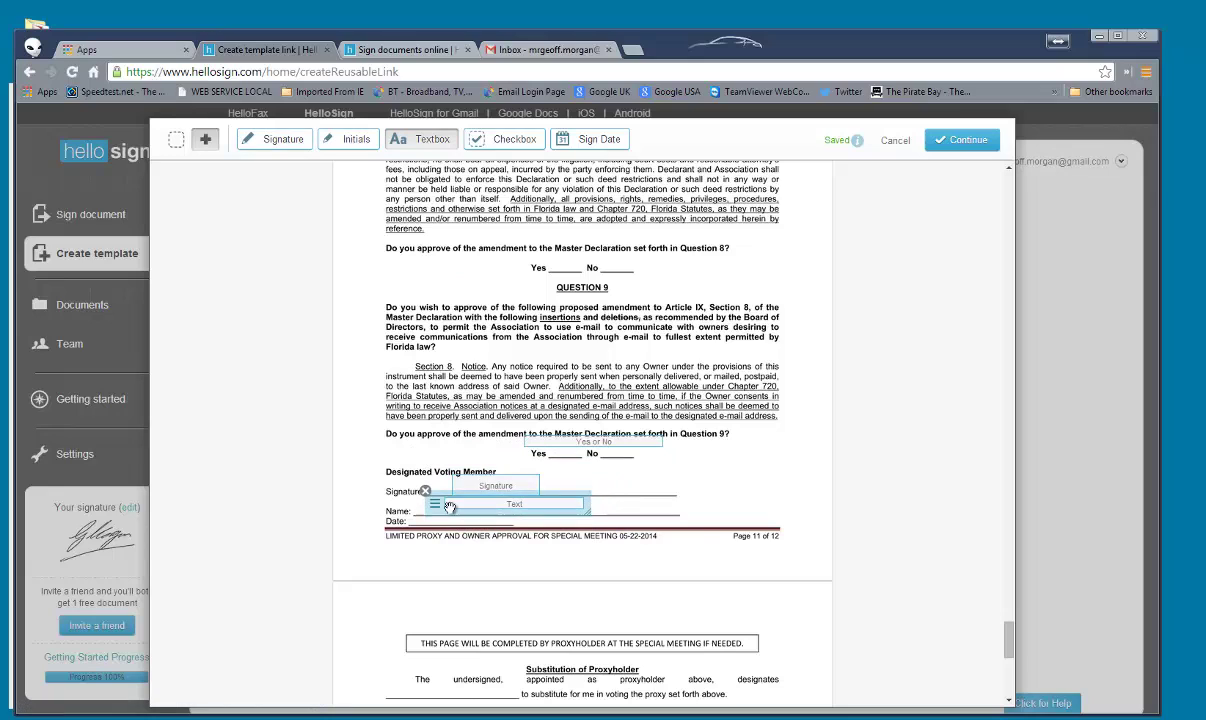
{"action": "left_click", "coordinate": [445, 509]}
{"action": "left_click", "coordinate": [646, 535]}
{"action": "type", "text": "O"}
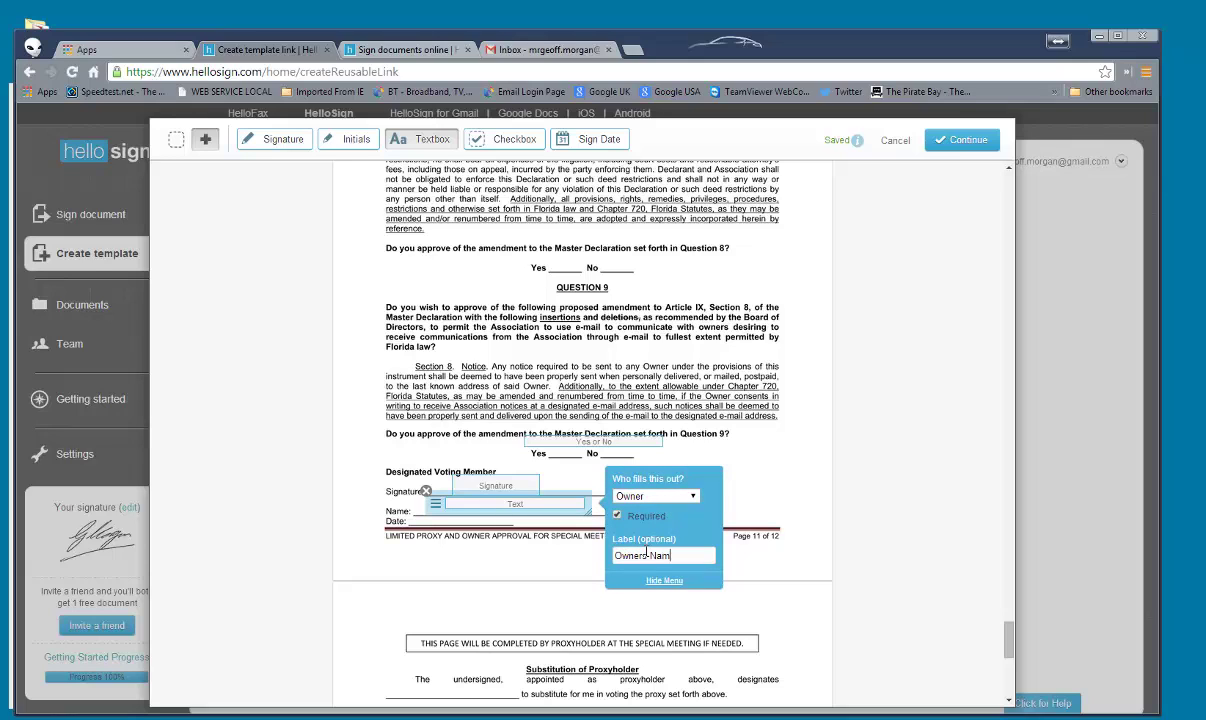
{"action": "left_click", "coordinate": [517, 508]}
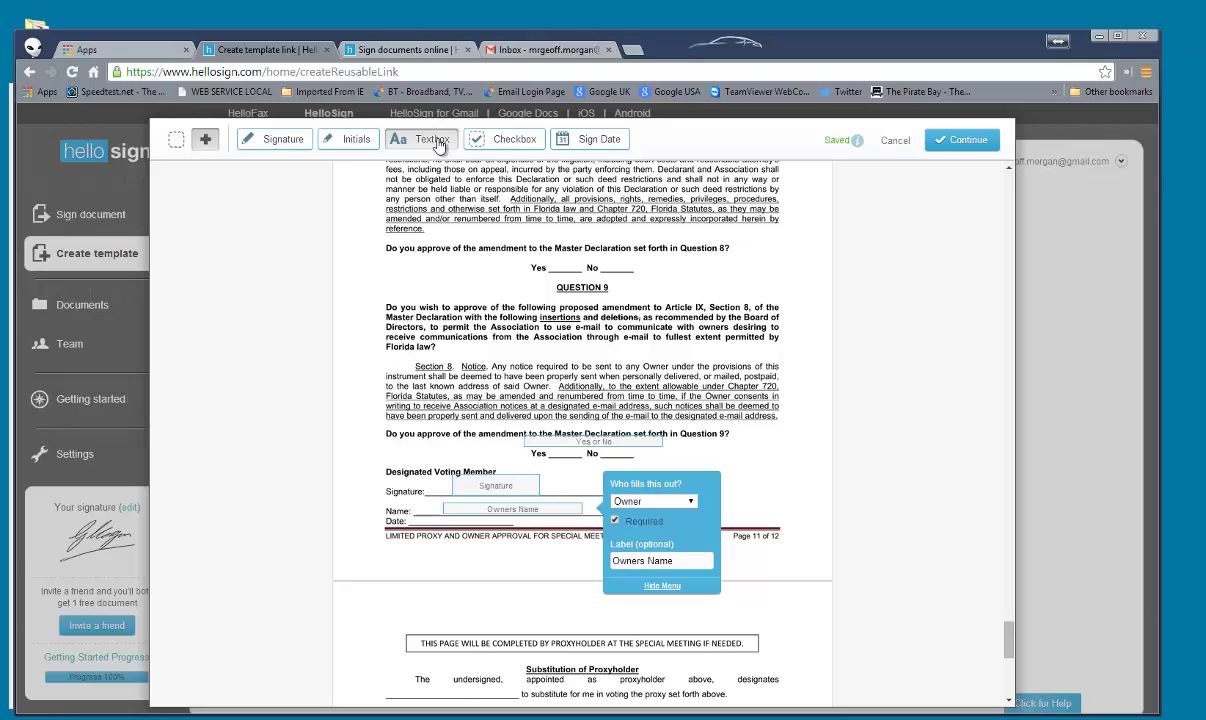
- Add an Owner sign-date field on the Date line
{"action": "left_click", "coordinate": [568, 141]}
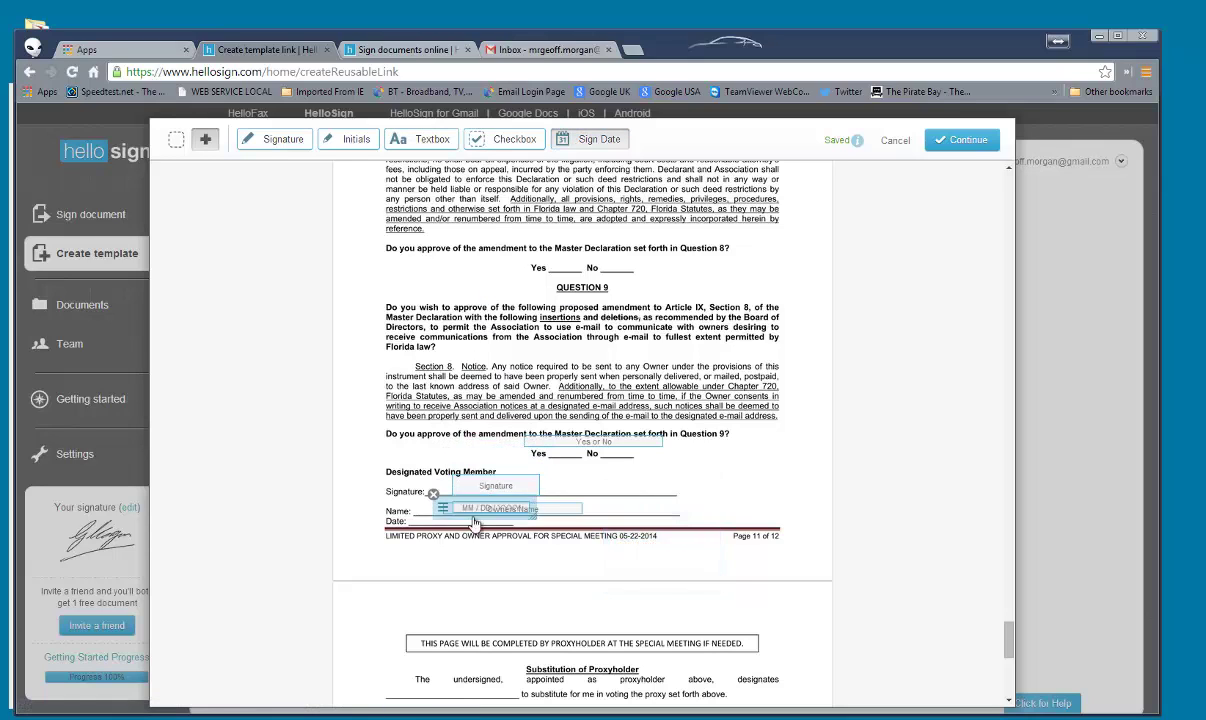
{"action": "left_click", "coordinate": [473, 525]}
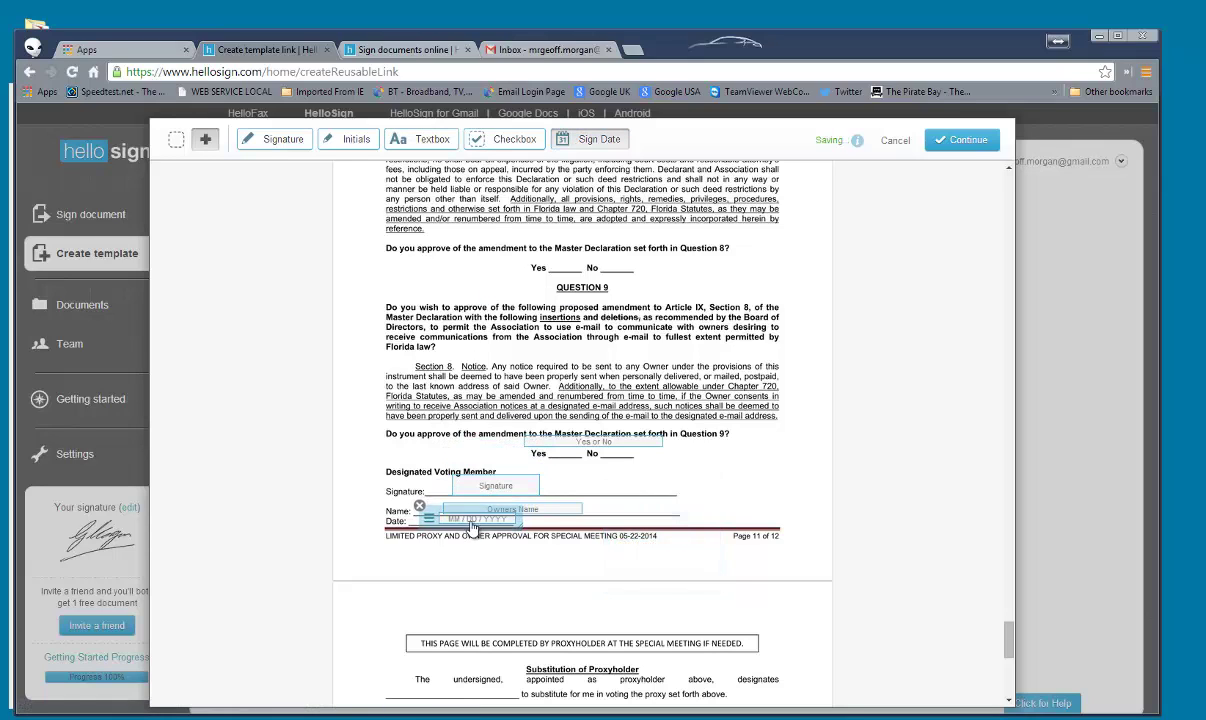
{"action": "left_click", "coordinate": [750, 477]}
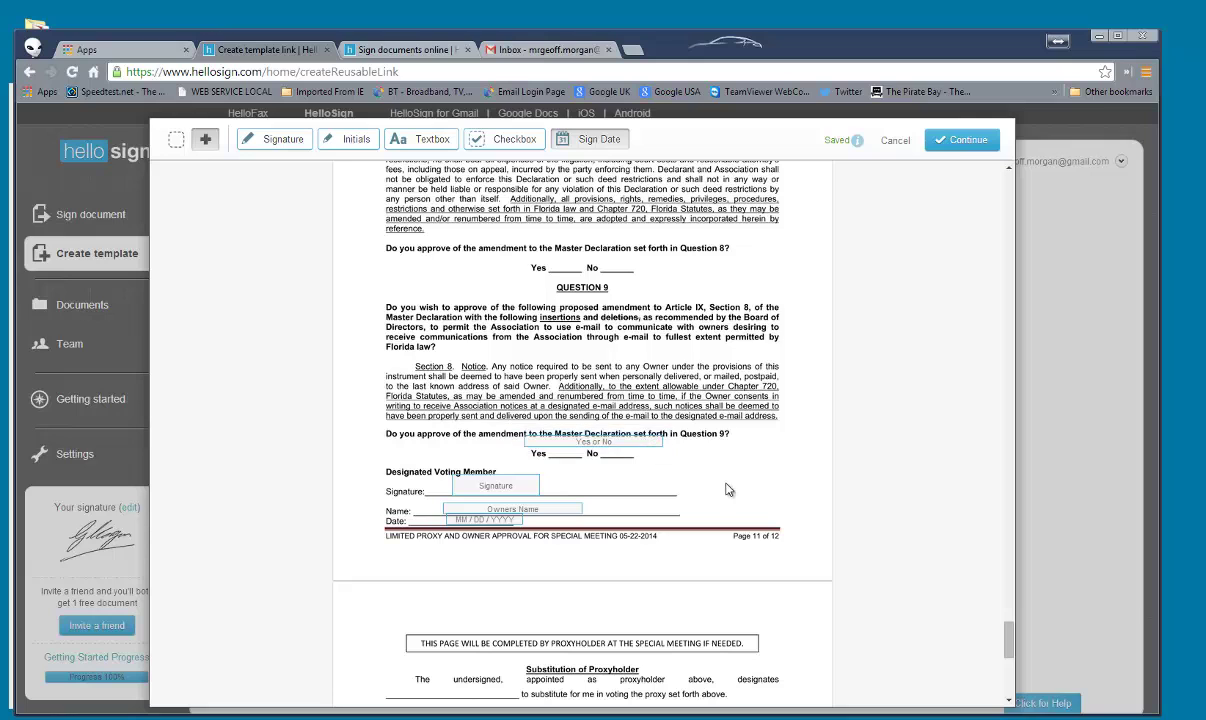
- Finish placing fields, title the document 'Proxy', and create the template link
{"action": "left_click", "coordinate": [968, 142]}
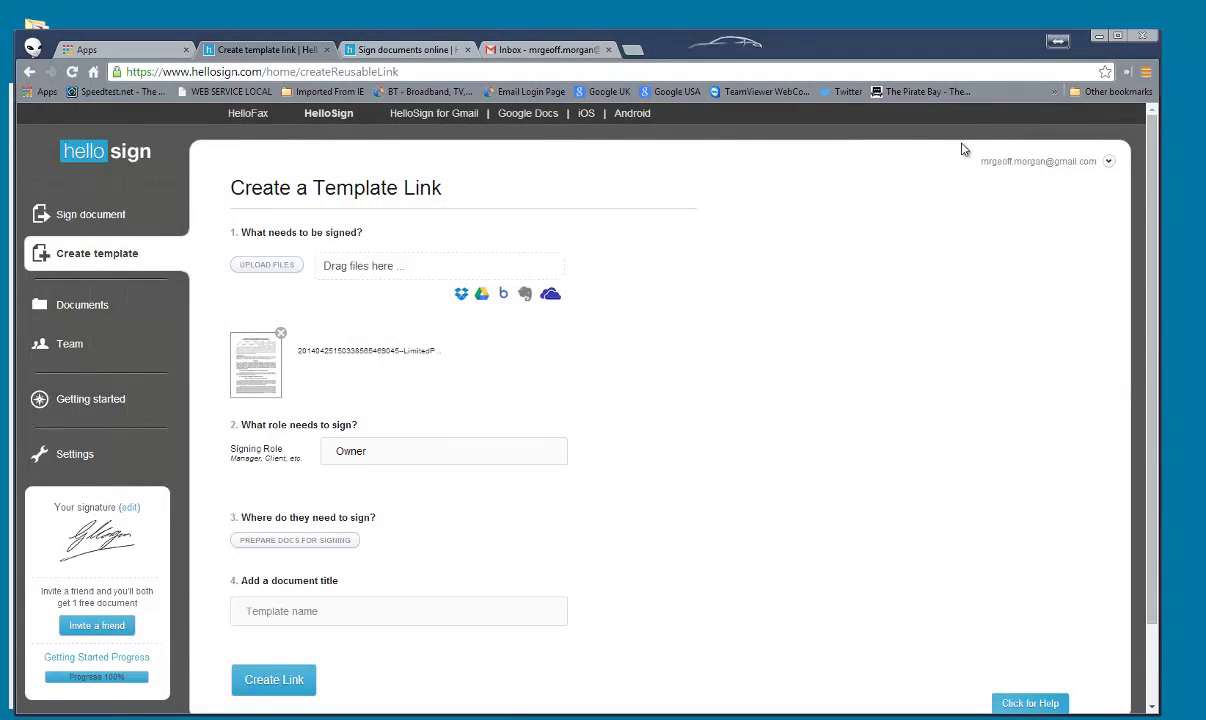
{"action": "left_click", "coordinate": [287, 613]}
{"action": "type", "text": "Proxy"}
{"action": "left_click", "coordinate": [275, 681]}
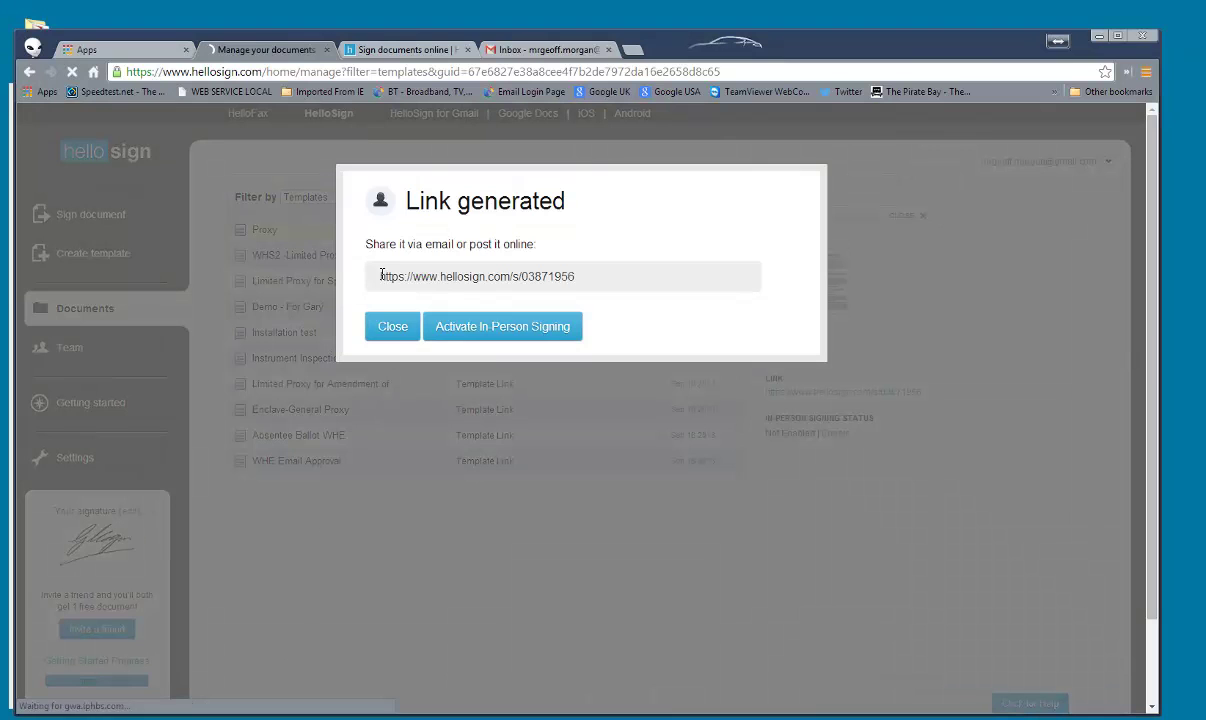
- Select the generated share link, close the dialog, and view the Proxy template's options
{"action": "left_click_drag", "start_coordinate": [381, 275], "coordinate": [651, 272]}
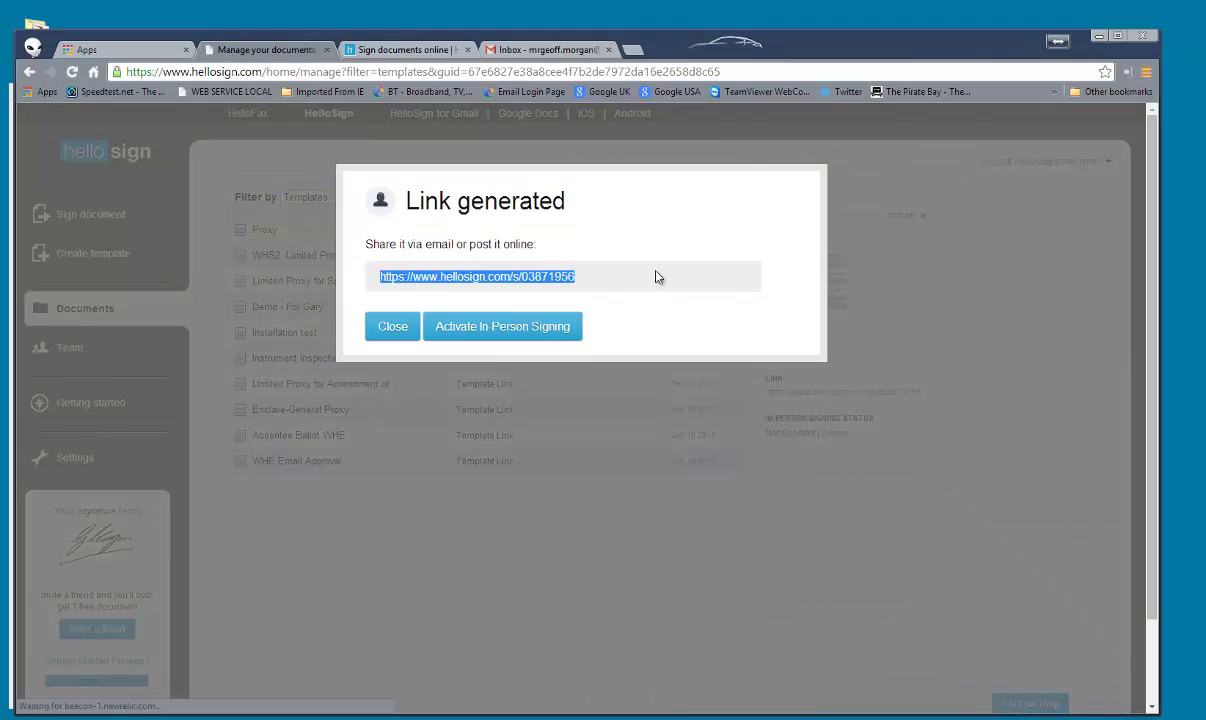
{"action": "left_click", "coordinate": [394, 326]}
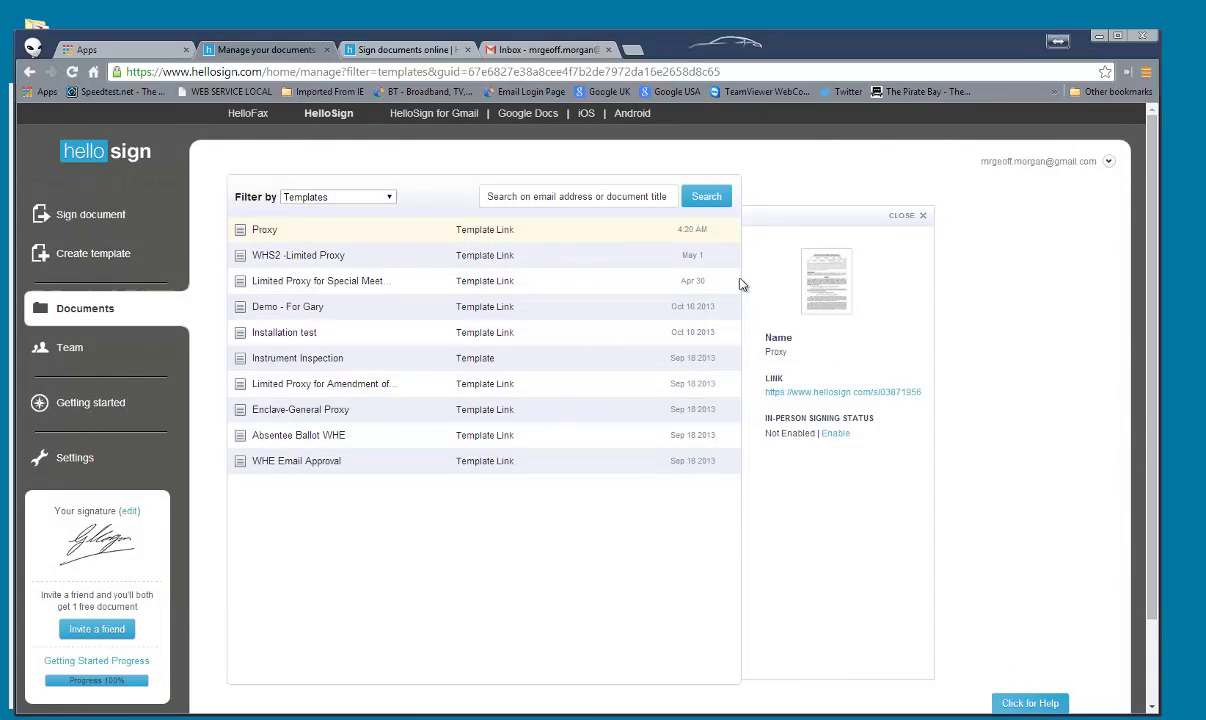
{"action": "left_click", "coordinate": [728, 231]}
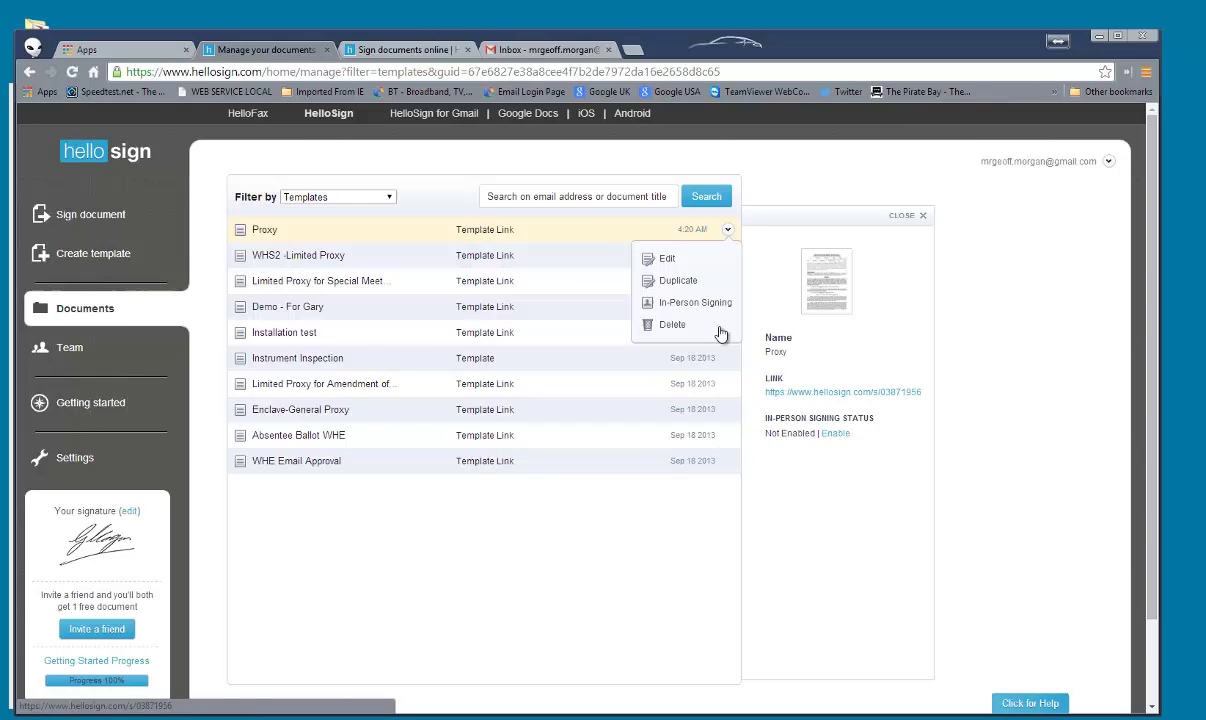
{"action": "left_click", "coordinate": [517, 52]}
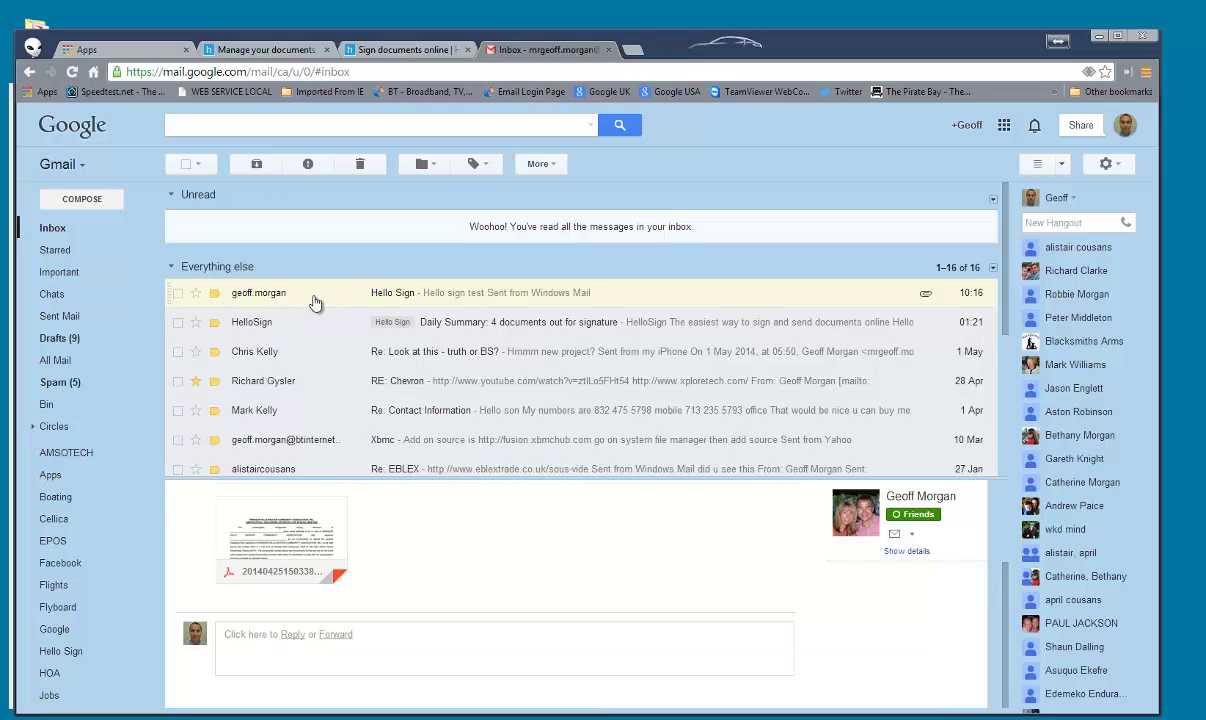
{"action": "mouse_move", "coordinate": [296, 545]}
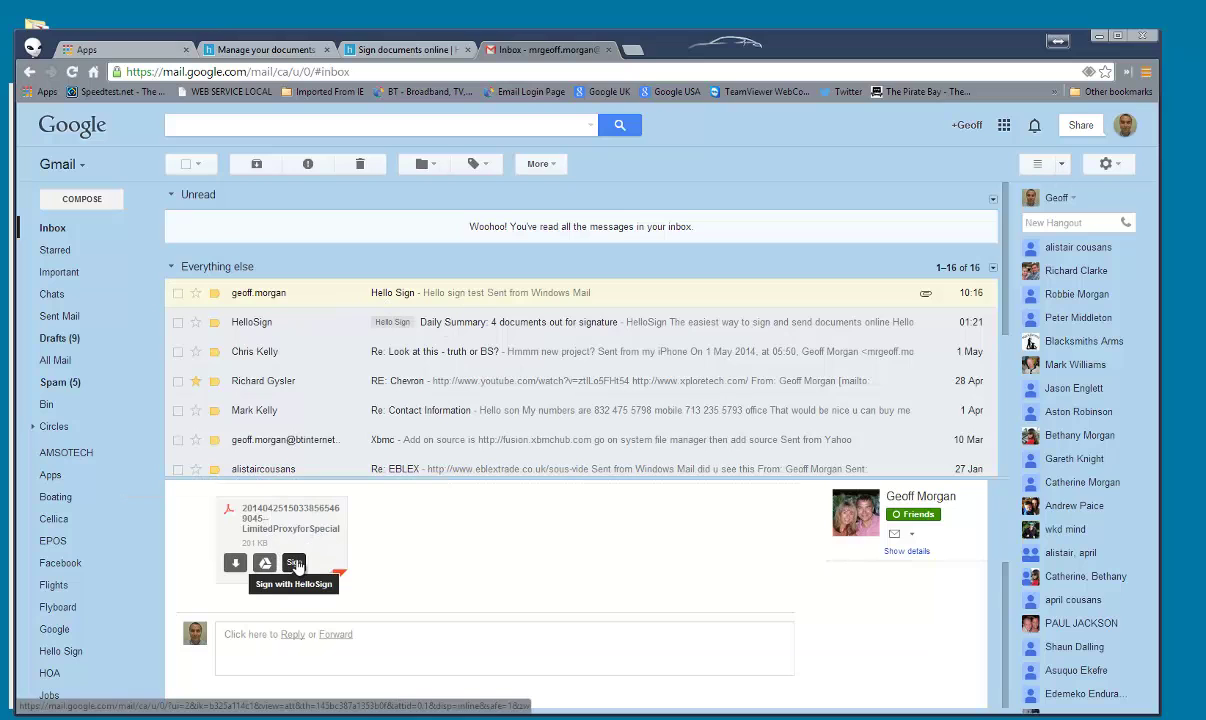
{"action": "left_click", "coordinate": [294, 564]}
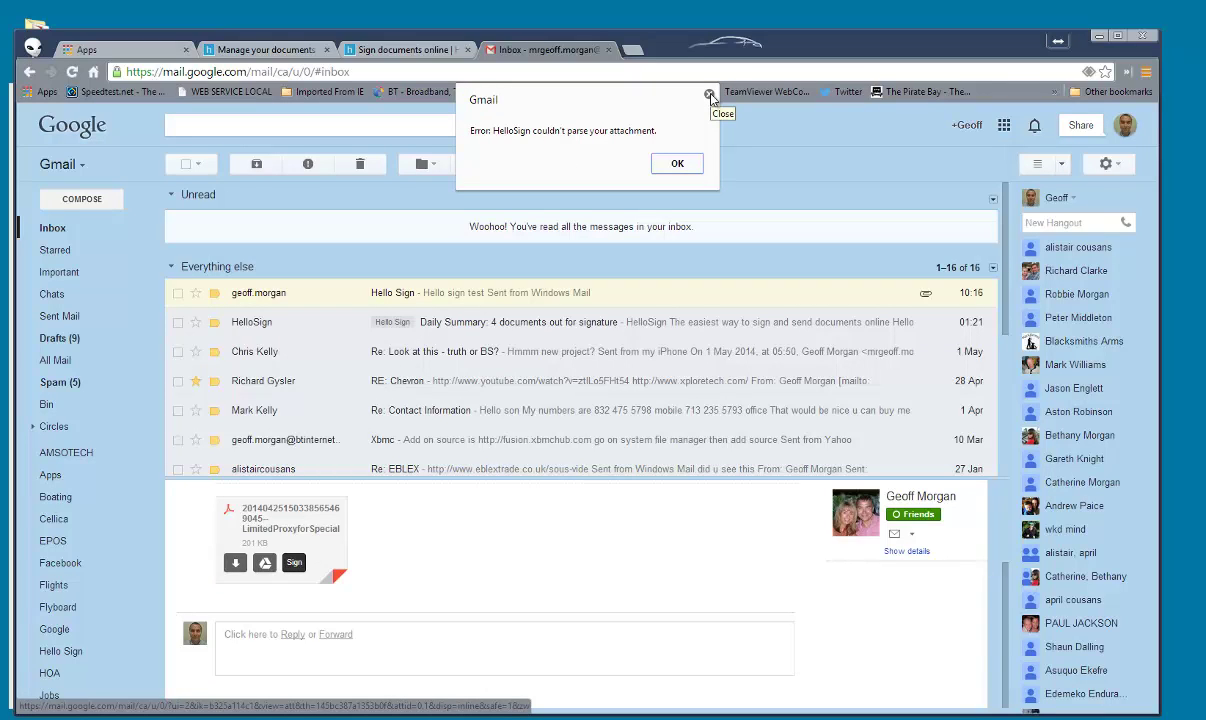
{"action": "left_click", "coordinate": [710, 97]}
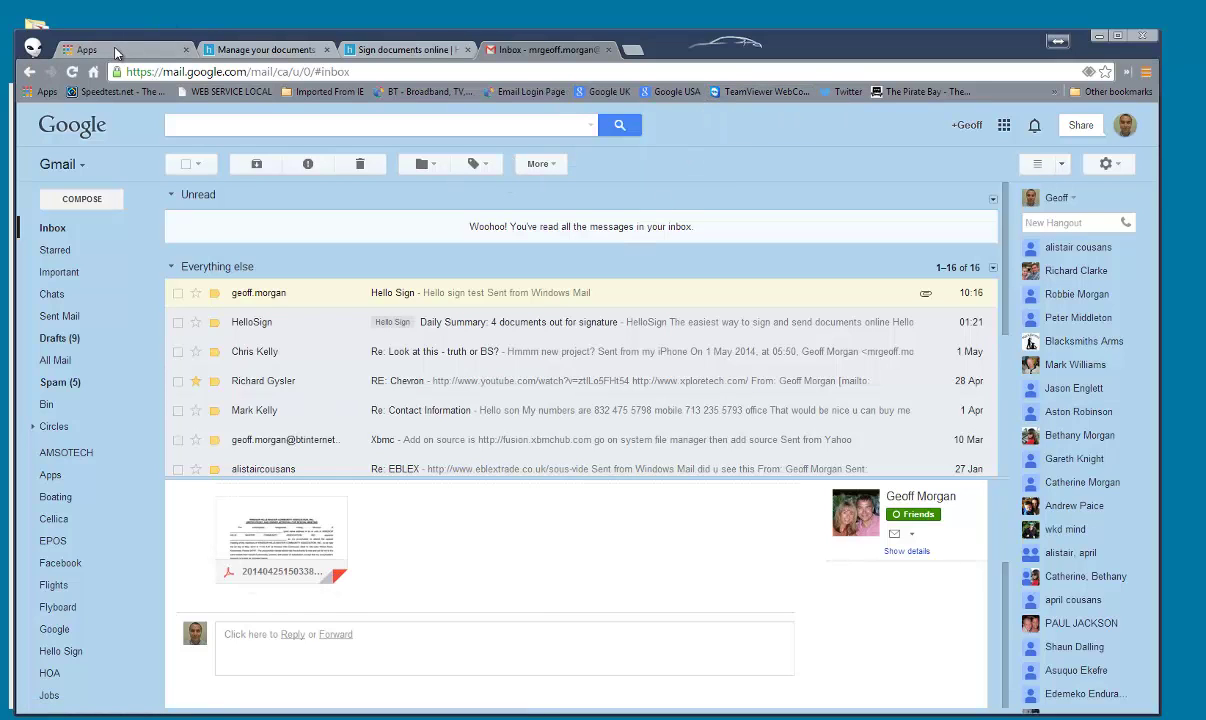
{"action": "left_click", "coordinate": [236, 50]}
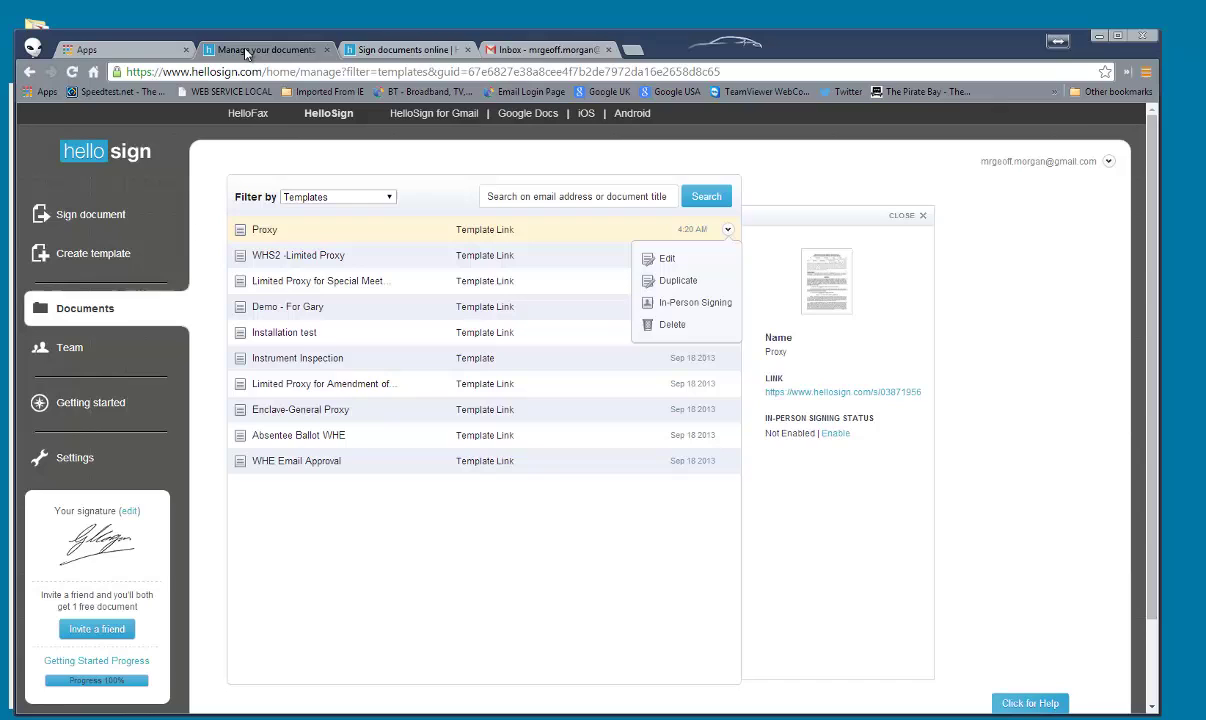
- Return to the Sign documents online tab and begin another new template link
{"action": "left_click", "coordinate": [395, 50]}
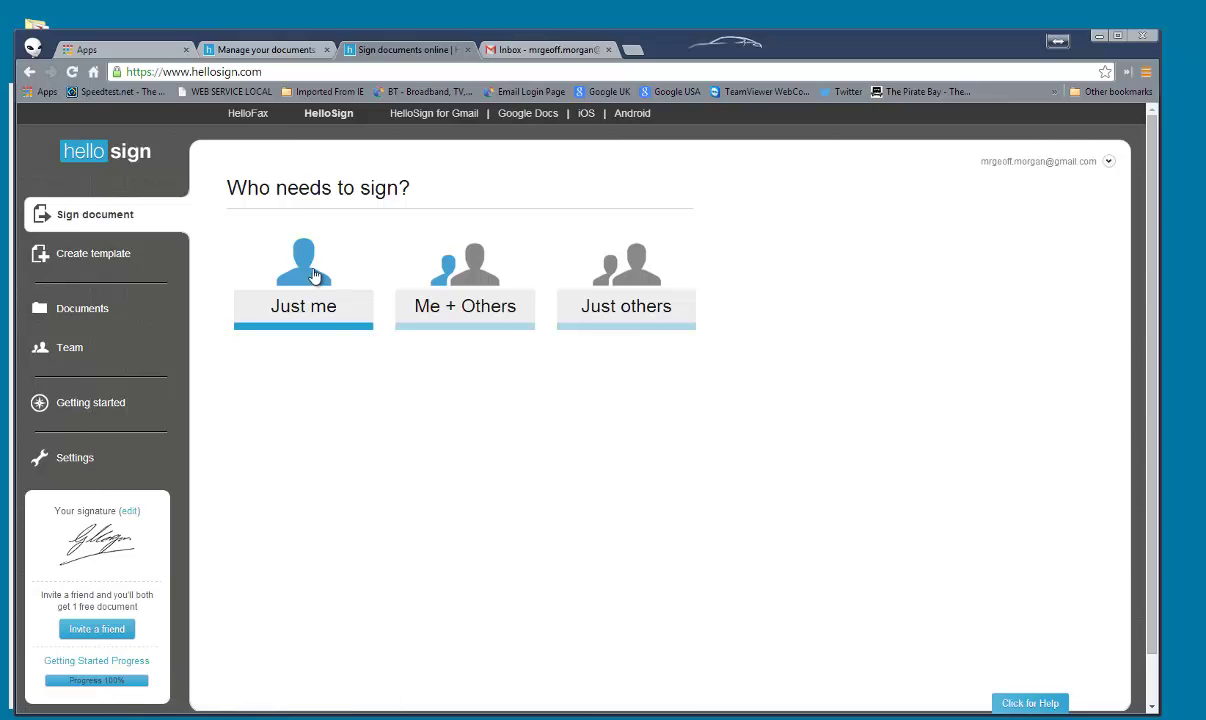
{"action": "left_click", "coordinate": [90, 256]}
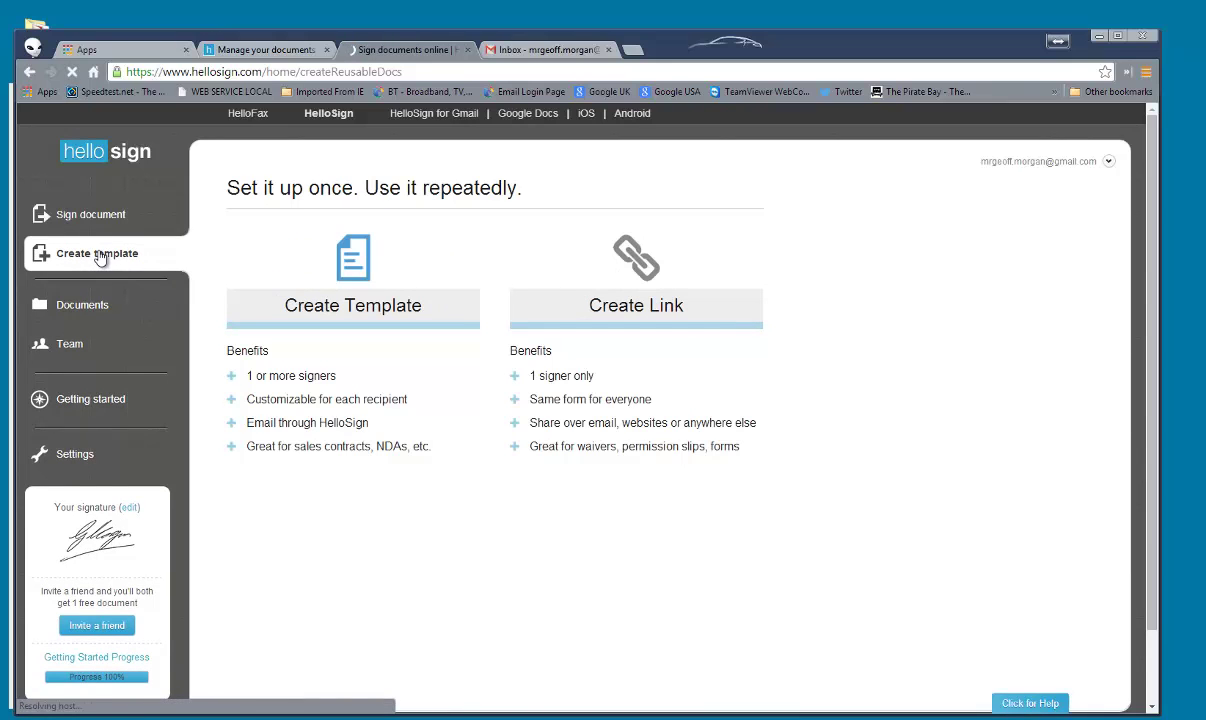
{"action": "left_click", "coordinate": [632, 316]}
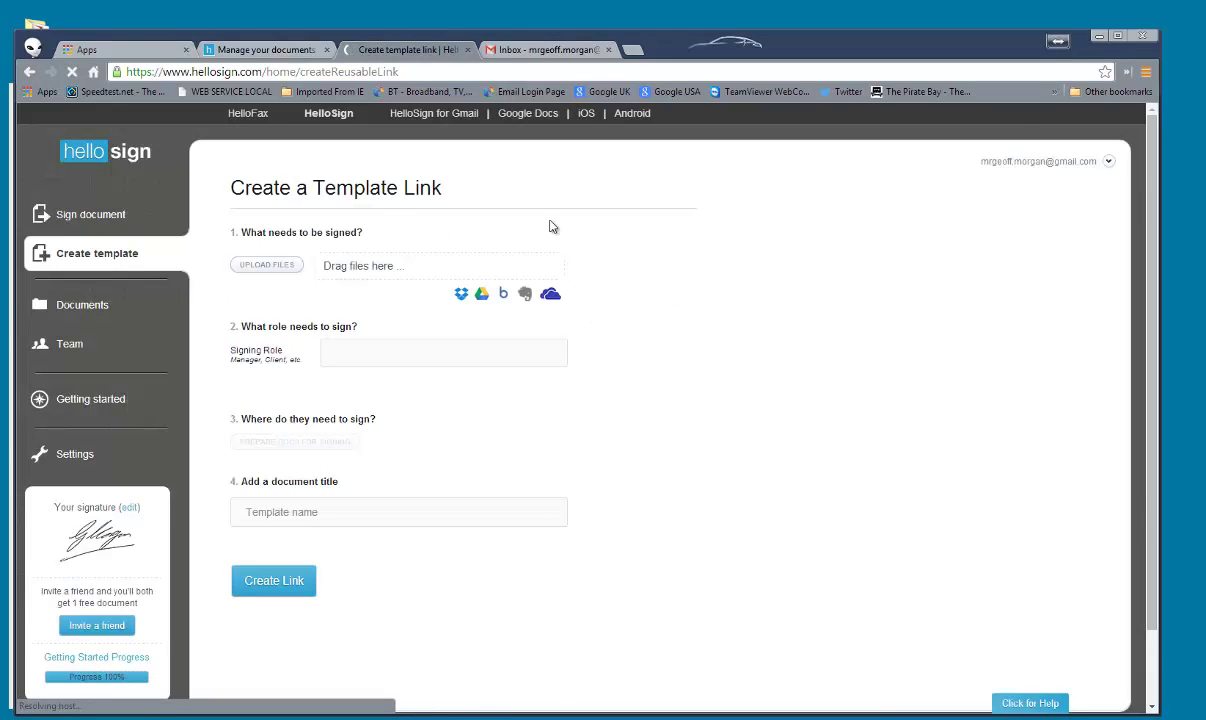